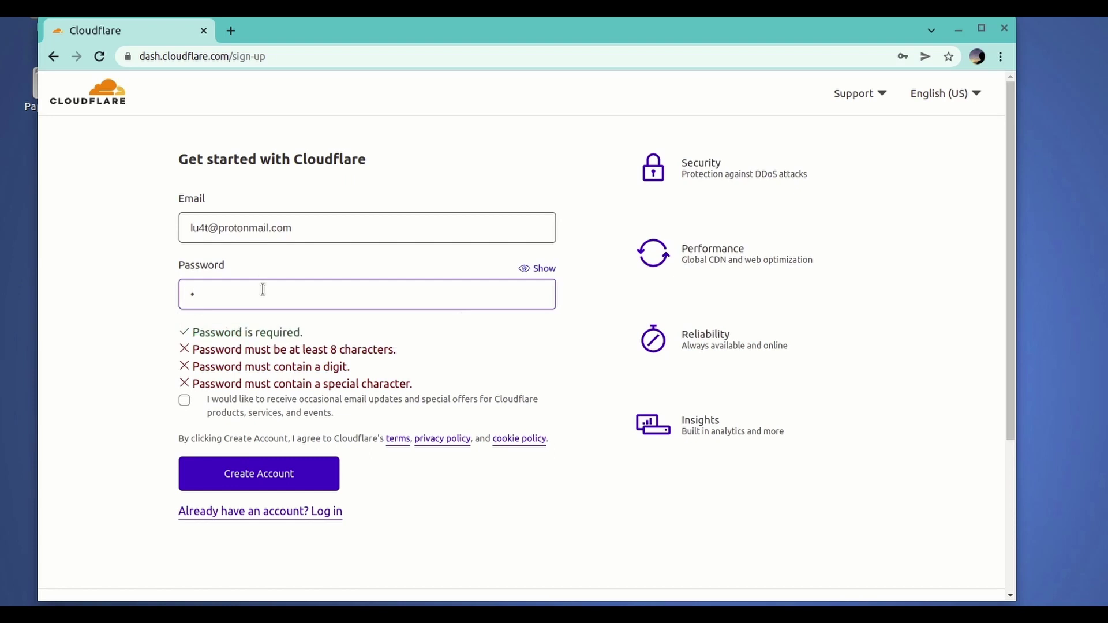
- Finish the password, opt in to Cloudflare update emails, create the account and handle Chrome's save-password prompts
{"action": "type", "text": "12@"}
{"action": "left_click", "coordinate": [184, 400]}
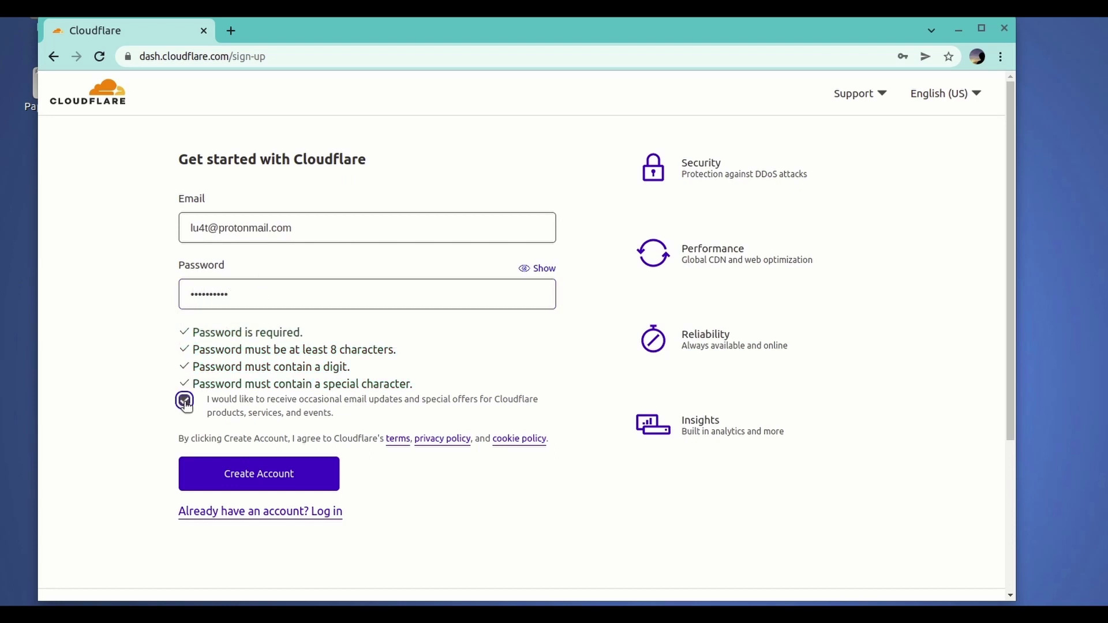
{"action": "left_click", "coordinate": [269, 485]}
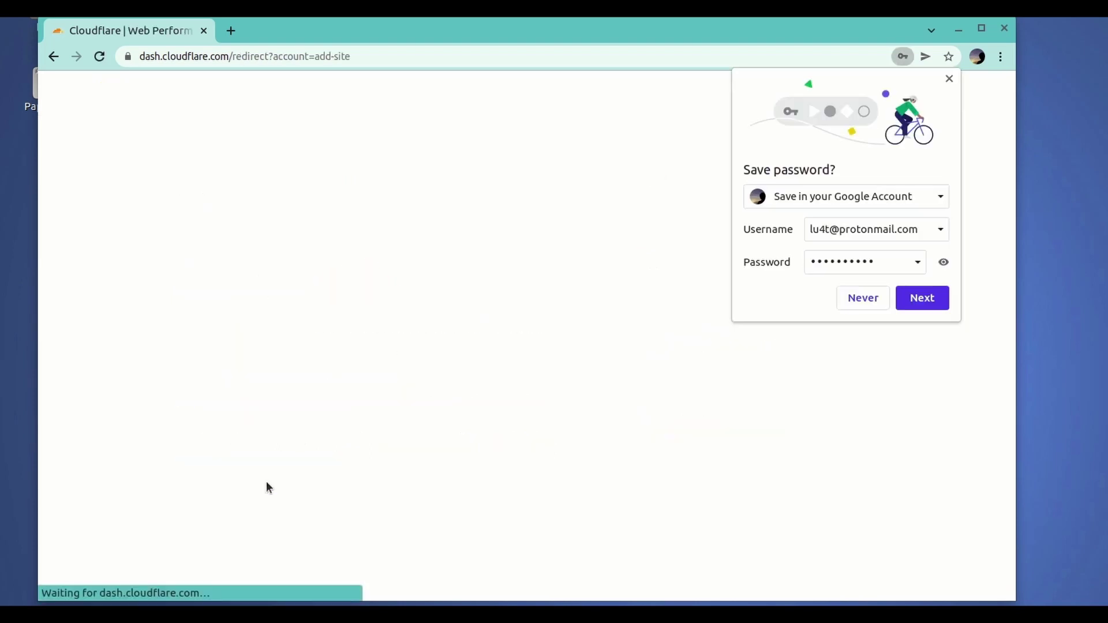
{"action": "left_click", "coordinate": [922, 297]}
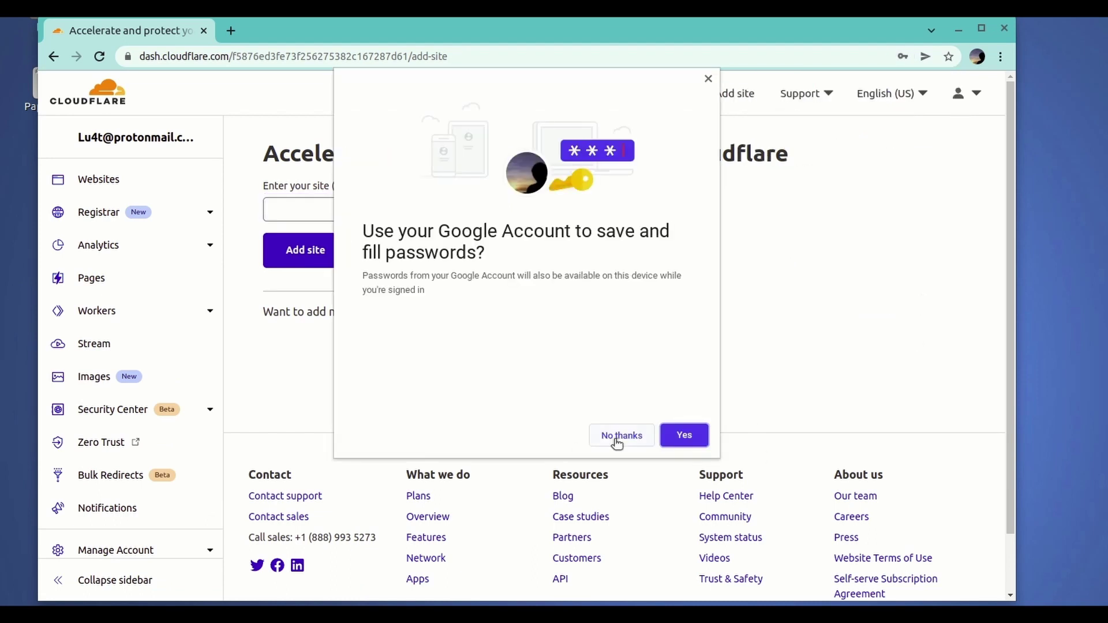
{"action": "left_click", "coordinate": [616, 437]}
{"action": "left_click", "coordinate": [909, 306]}
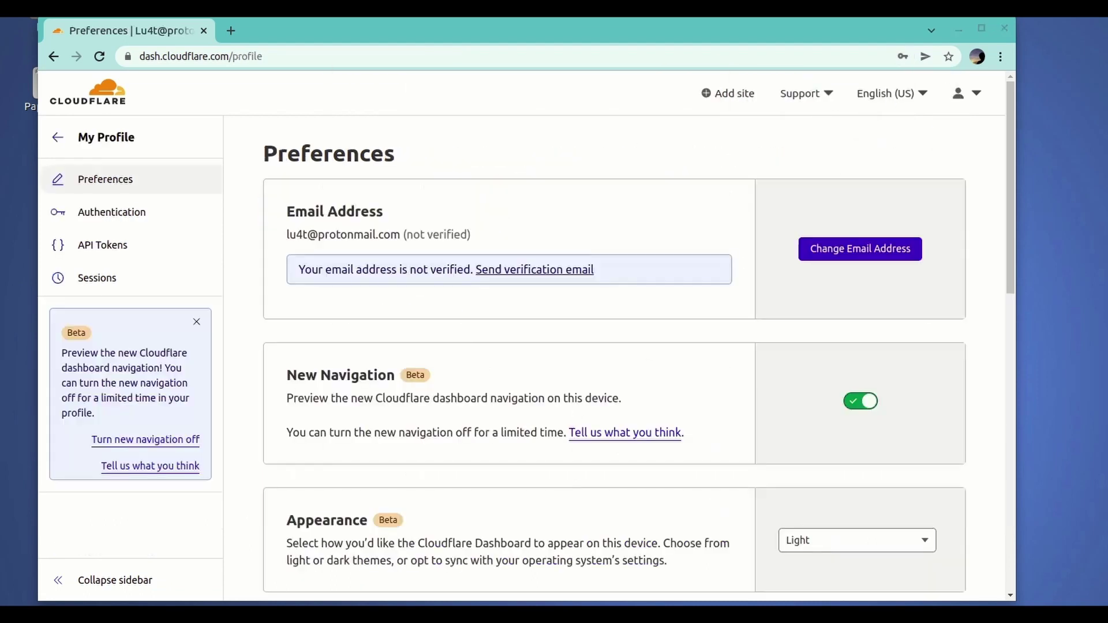
- In a new browser tab, search the web for protonmail
{"action": "left_click_drag", "start_coordinate": [501, 237], "coordinate": [286, 235]}
{"action": "key", "text": "ctrl+t"}
{"action": "type", "text": "pro"}
{"action": "key", "text": "Return"}
- Sign in to ProtonMail and open Cloudflare's verification email
{"action": "left_click", "coordinate": [247, 237]}
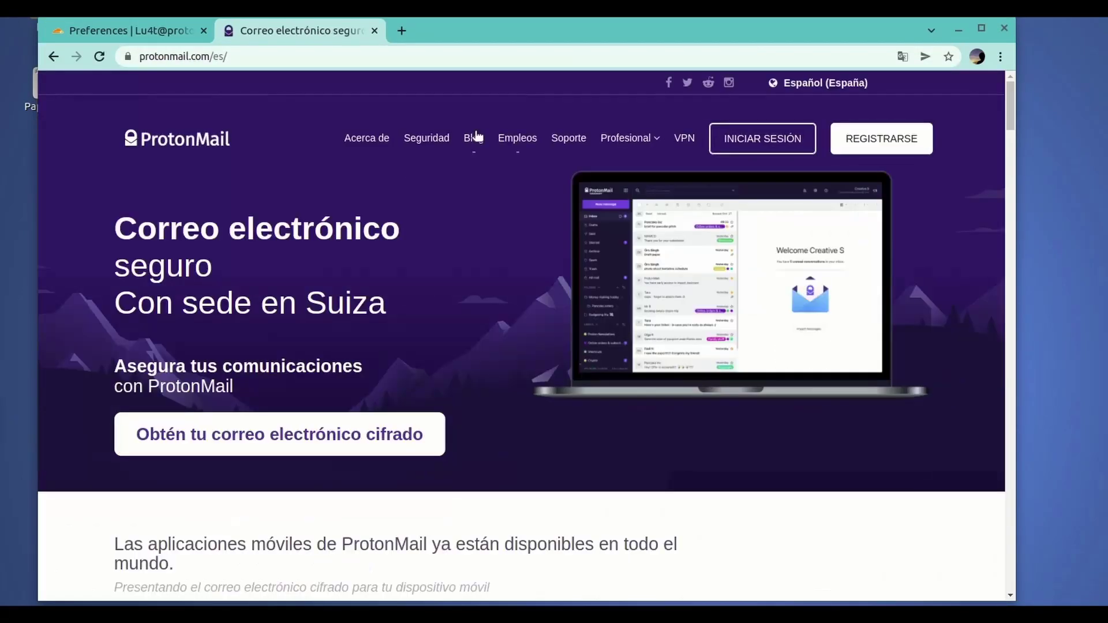
{"action": "left_click", "coordinate": [779, 149]}
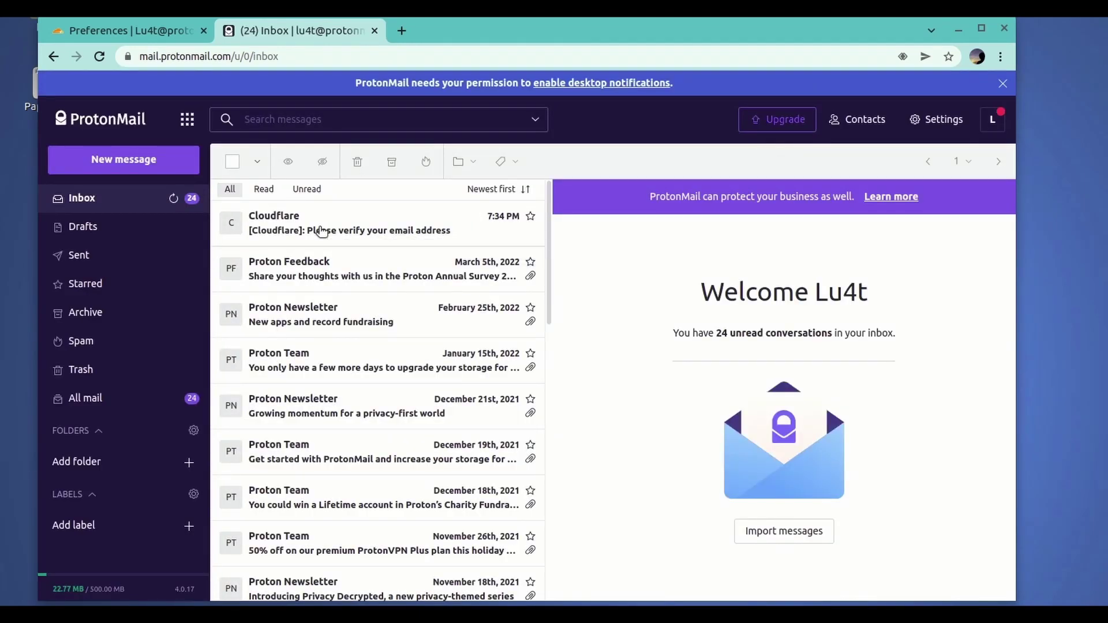
{"action": "left_click", "coordinate": [322, 231]}
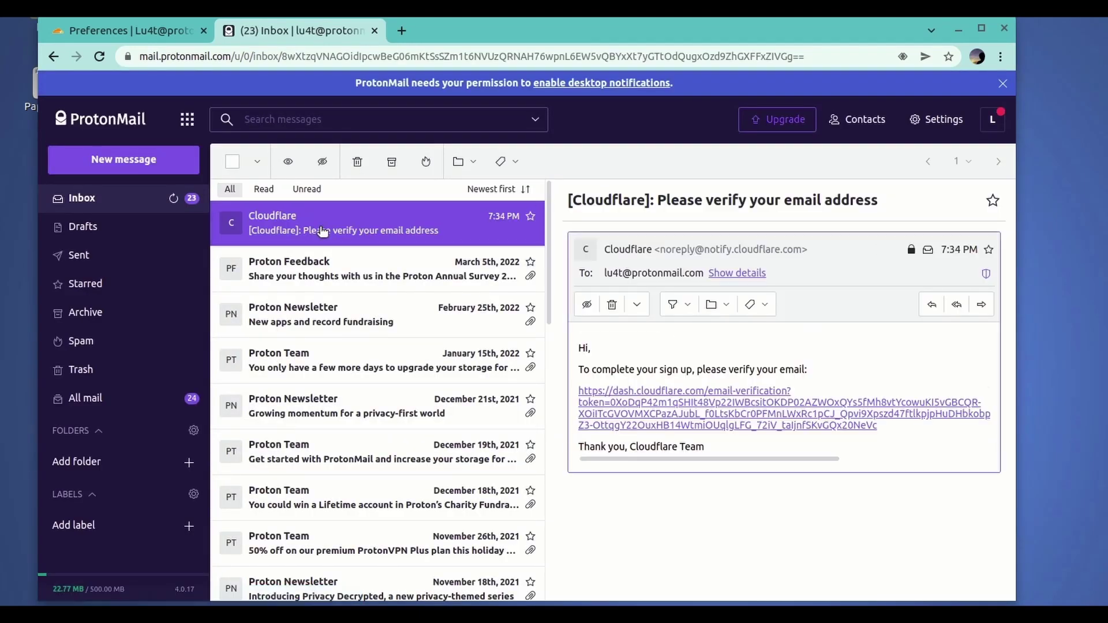
- Follow the verification link, skipping future link confirmations, and continue to the Cloudflare dashboard
{"action": "left_click", "coordinate": [705, 393]}
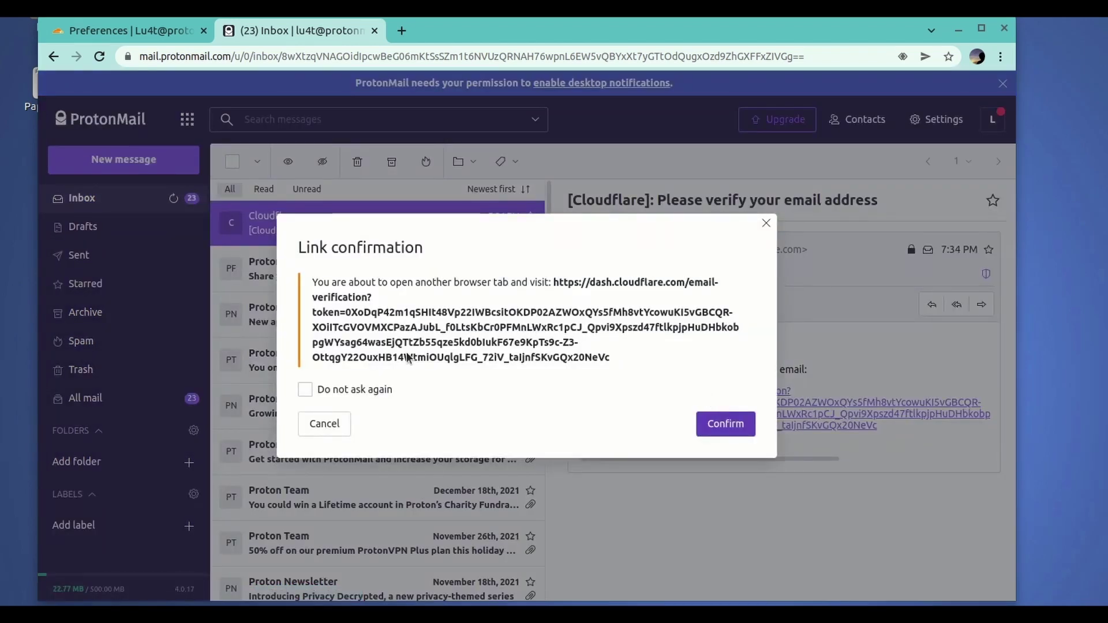
{"action": "left_click", "coordinate": [321, 395]}
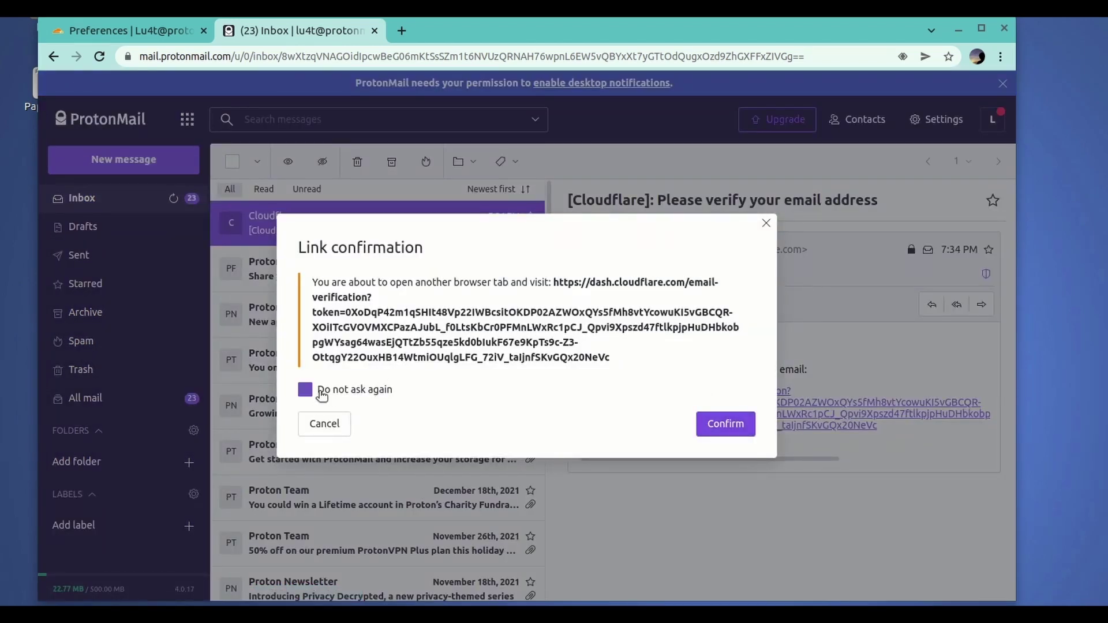
{"action": "left_click", "coordinate": [712, 432]}
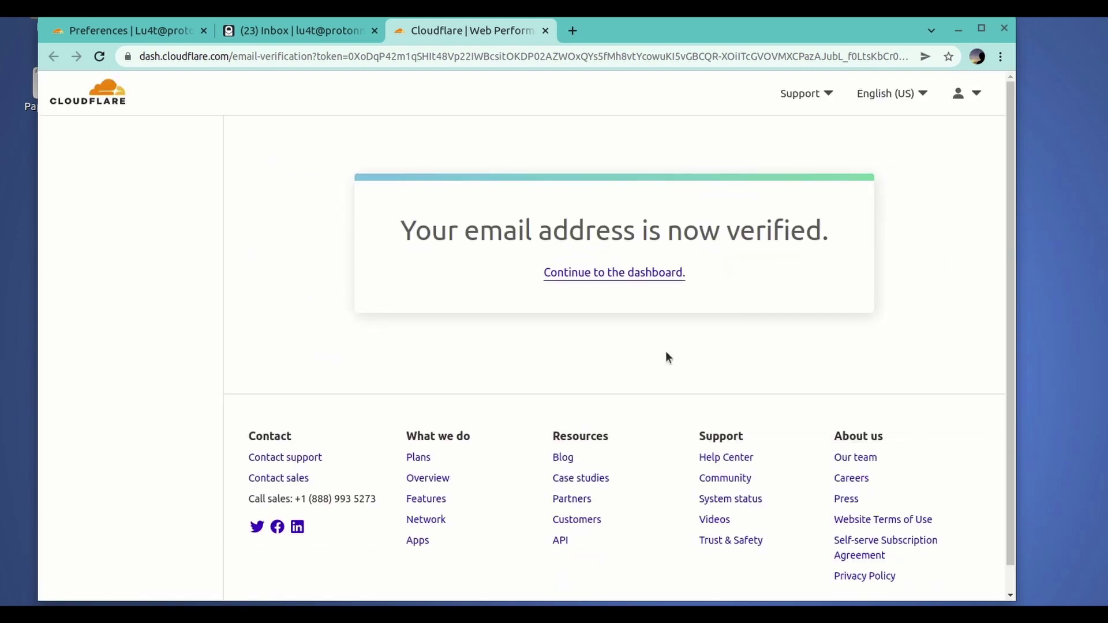
{"action": "left_click", "coordinate": [612, 273]}
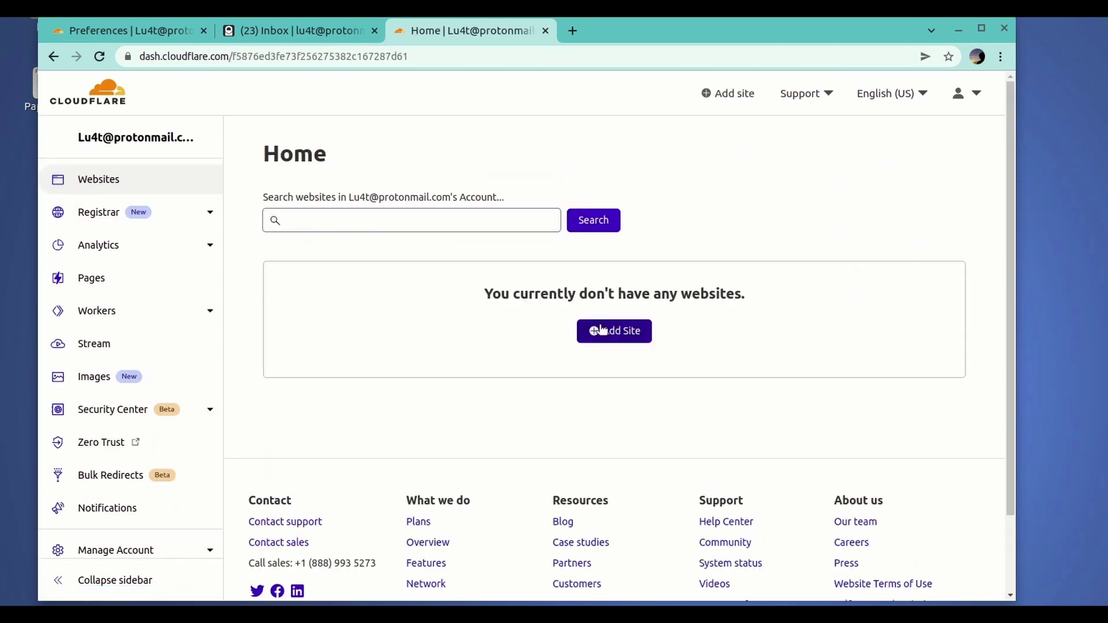
{"action": "left_click", "coordinate": [573, 32]}
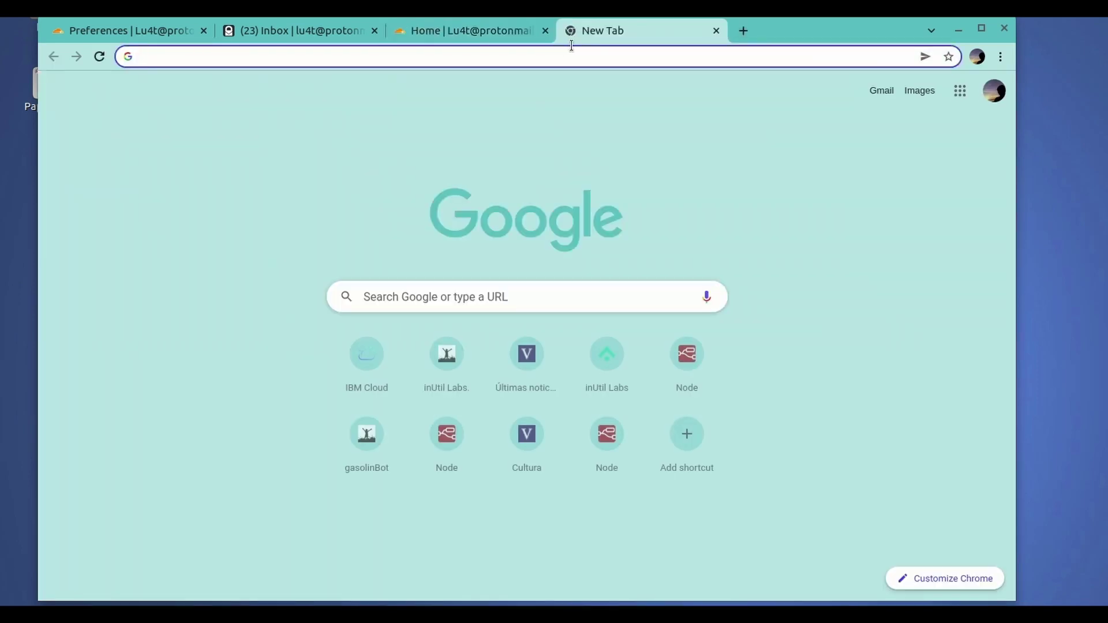
- Search Google for freenom and open the Freenom homepage
{"action": "left_click", "coordinate": [567, 56]}
{"action": "type", "text": "free"}
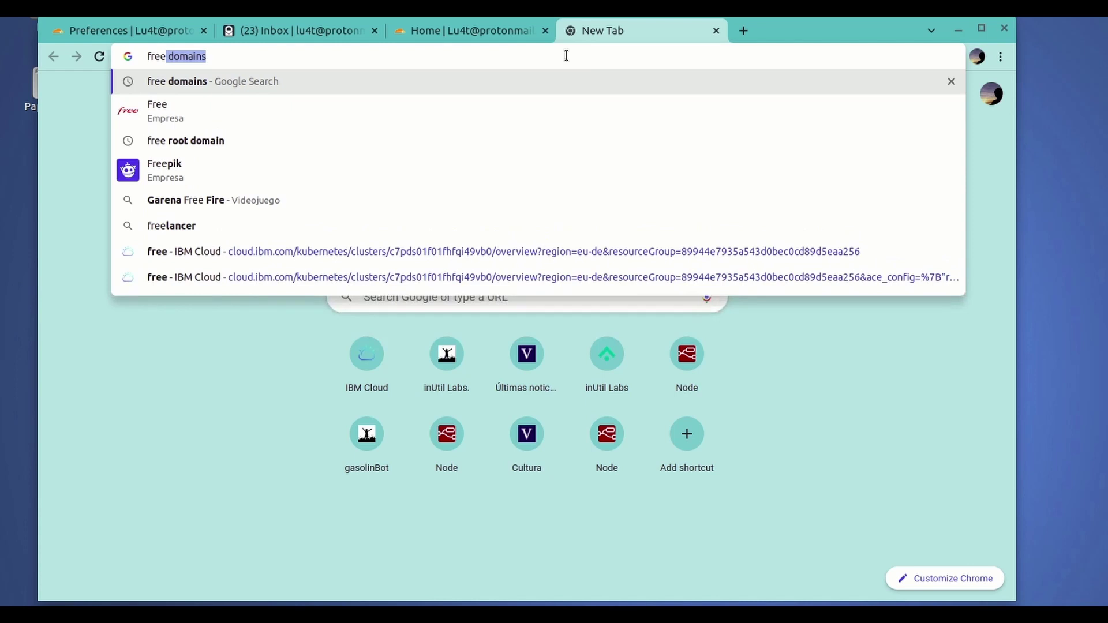
{"action": "type", "text": "nom"}
{"action": "key", "text": "Return"}
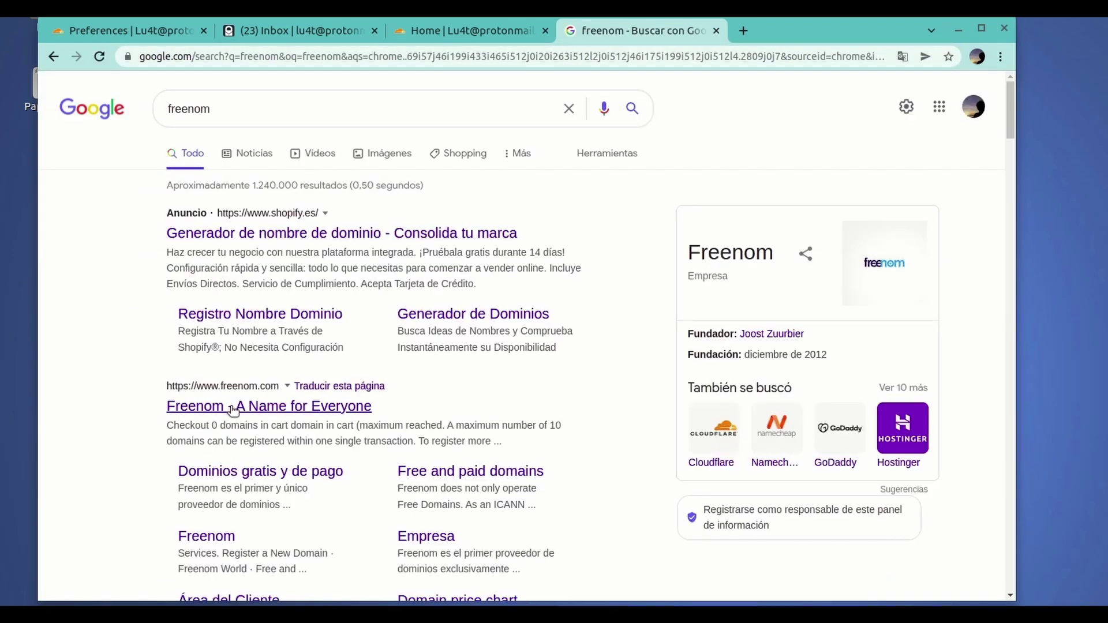
{"action": "left_click", "coordinate": [231, 406]}
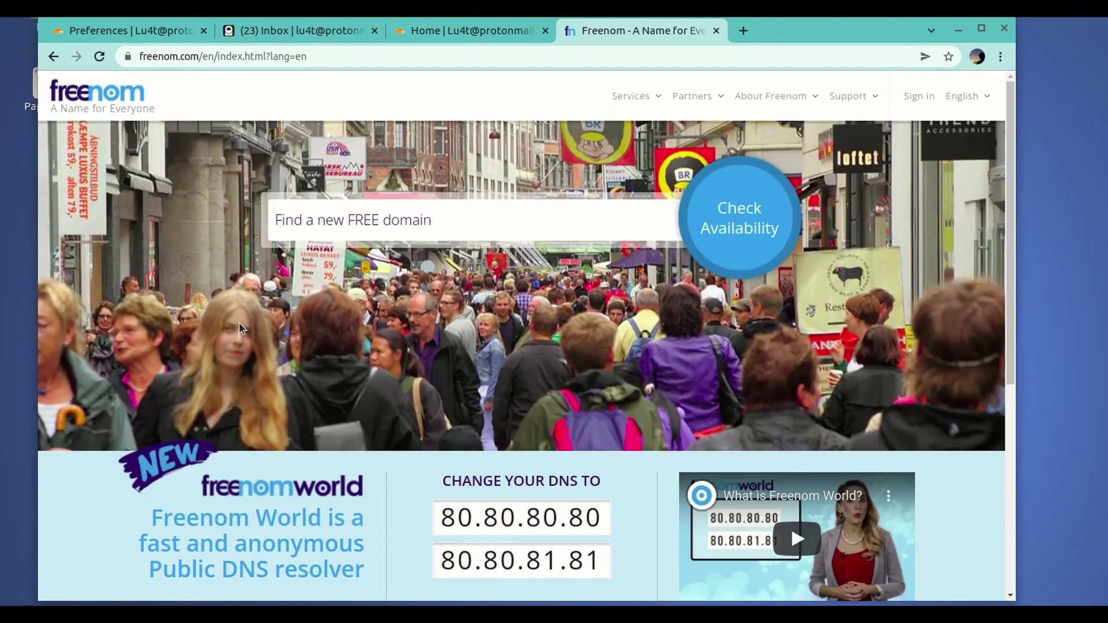
- Search Freenom for lu4t and look over the free lu4t domain results
{"action": "left_click", "coordinate": [385, 217]}
{"action": "type", "text": "lu"}
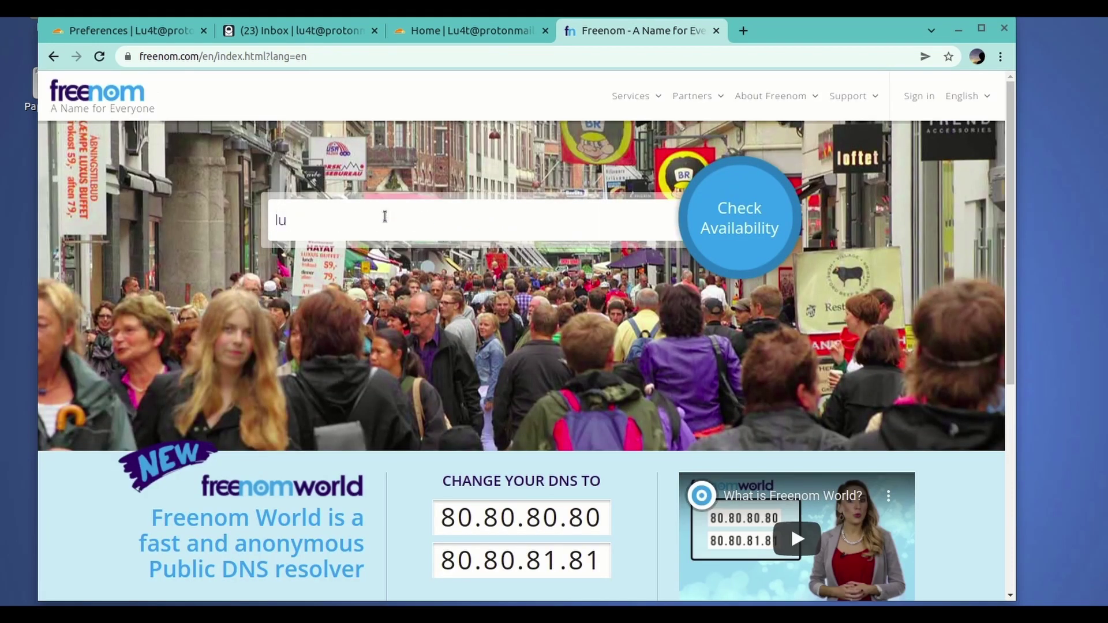
{"action": "type", "text": "4t"}
{"action": "key", "text": "Return"}
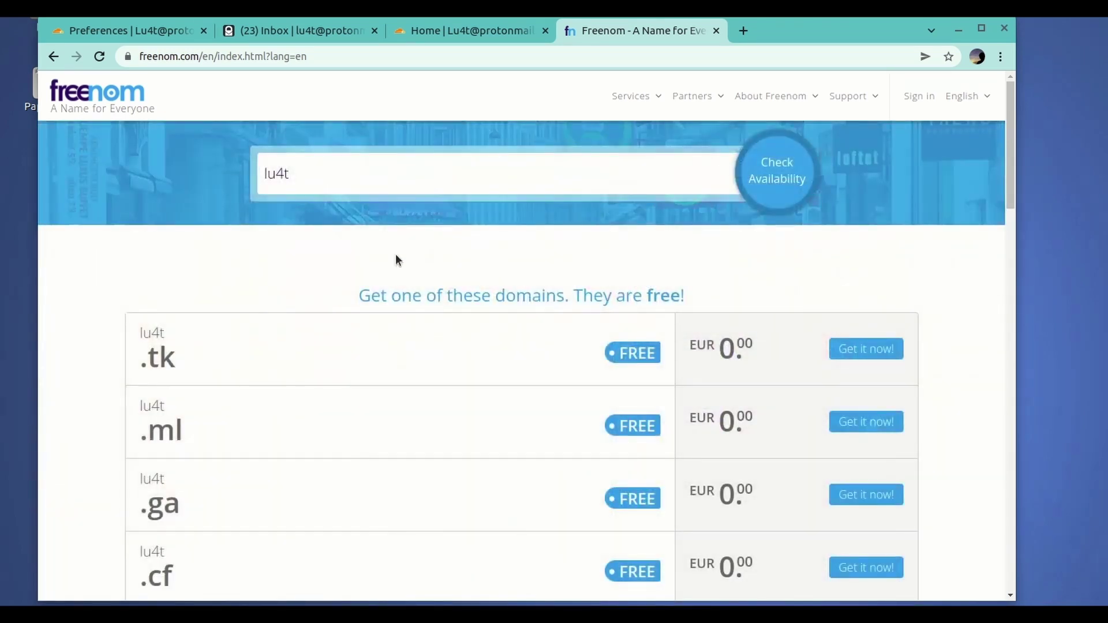
{"action": "triple_click", "coordinate": [188, 425]}
{"action": "left_click", "coordinate": [141, 403]}
{"action": "triple_click", "coordinate": [198, 435]}
{"action": "left_click", "coordinate": [189, 435]}
{"action": "triple_click", "coordinate": [188, 435]}
{"action": "left_click", "coordinate": [179, 437]}
- Search lu4t.ml specifically, check its availability and proceed to checkout with it
{"action": "triple_click", "coordinate": [335, 168]}
{"action": "key", "text": "BackSpace"}
{"action": "type", "text": "lu4t.m"}
{"action": "left_click_drag", "start_coordinate": [402, 173], "coordinate": [231, 171]}
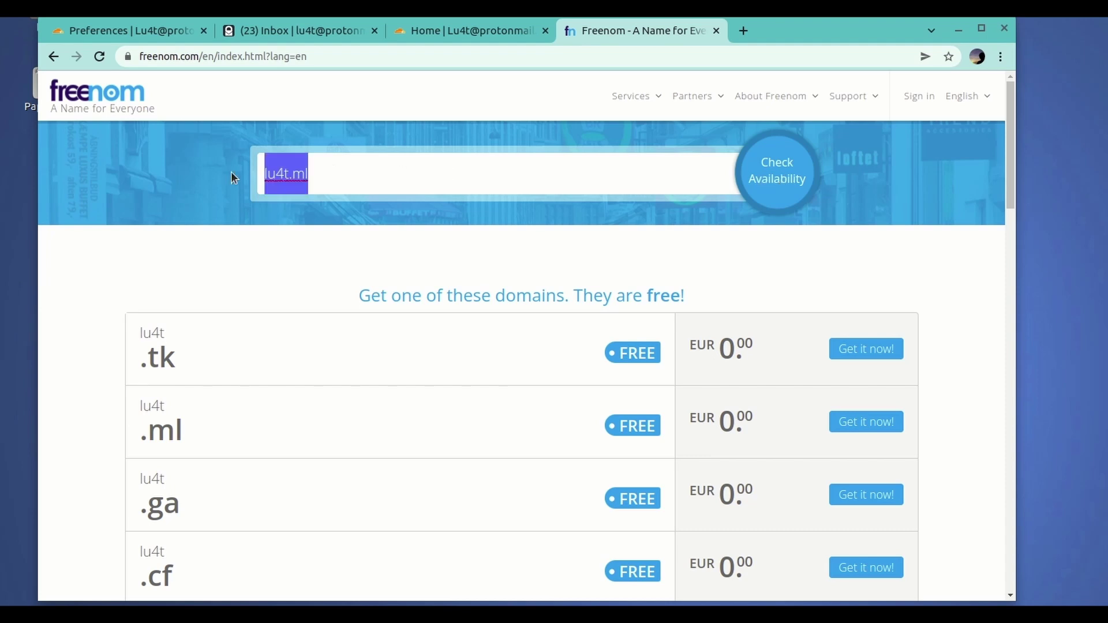
{"action": "left_click", "coordinate": [231, 171]}
{"action": "left_click", "coordinate": [793, 172]}
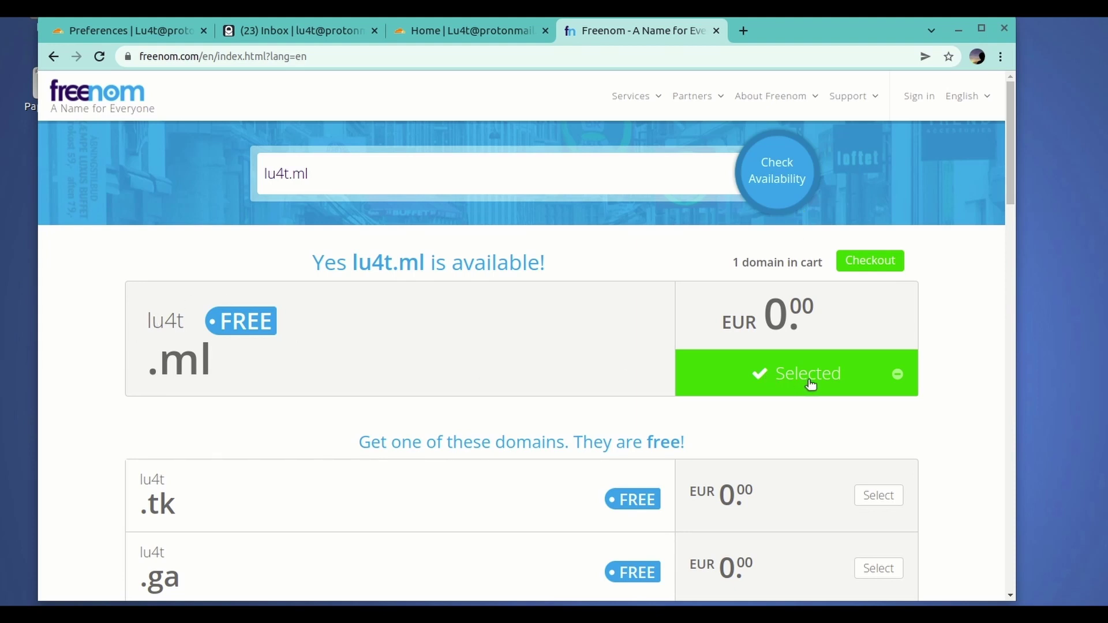
{"action": "left_click", "coordinate": [876, 265]}
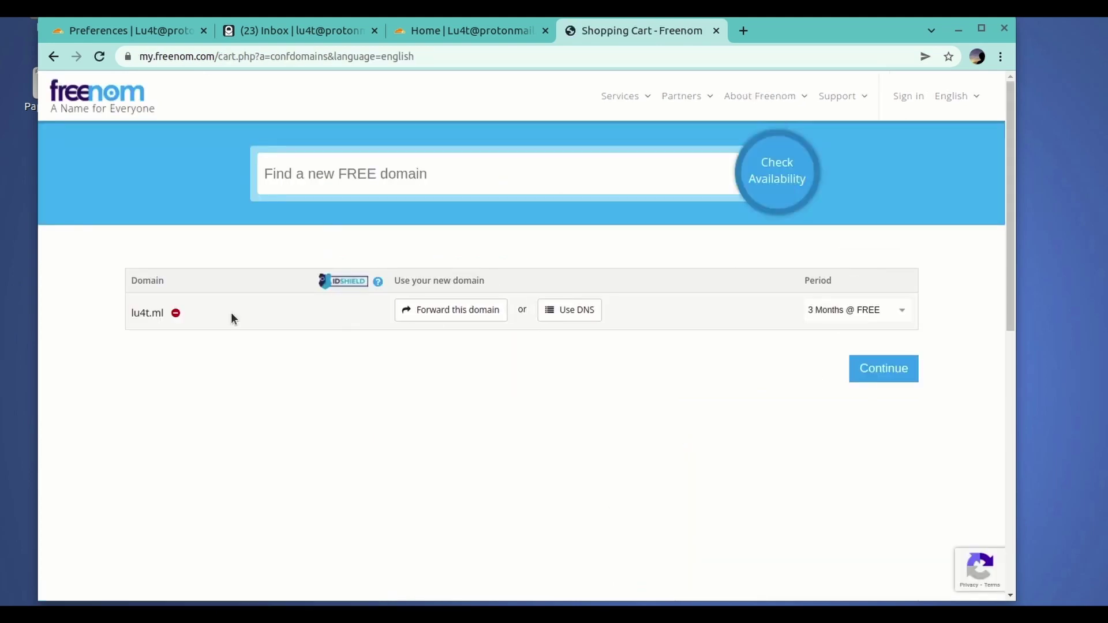
- Set the registration period to 12 Months @ FREE and continue to checkout
{"action": "left_click", "coordinate": [819, 310]}
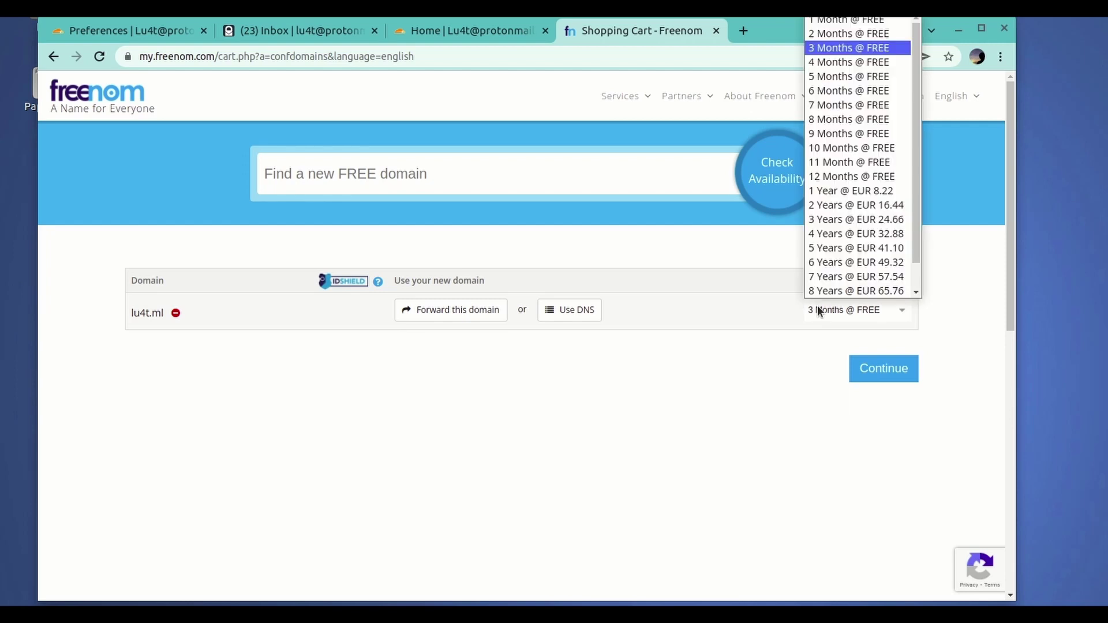
{"action": "left_click", "coordinate": [878, 178]}
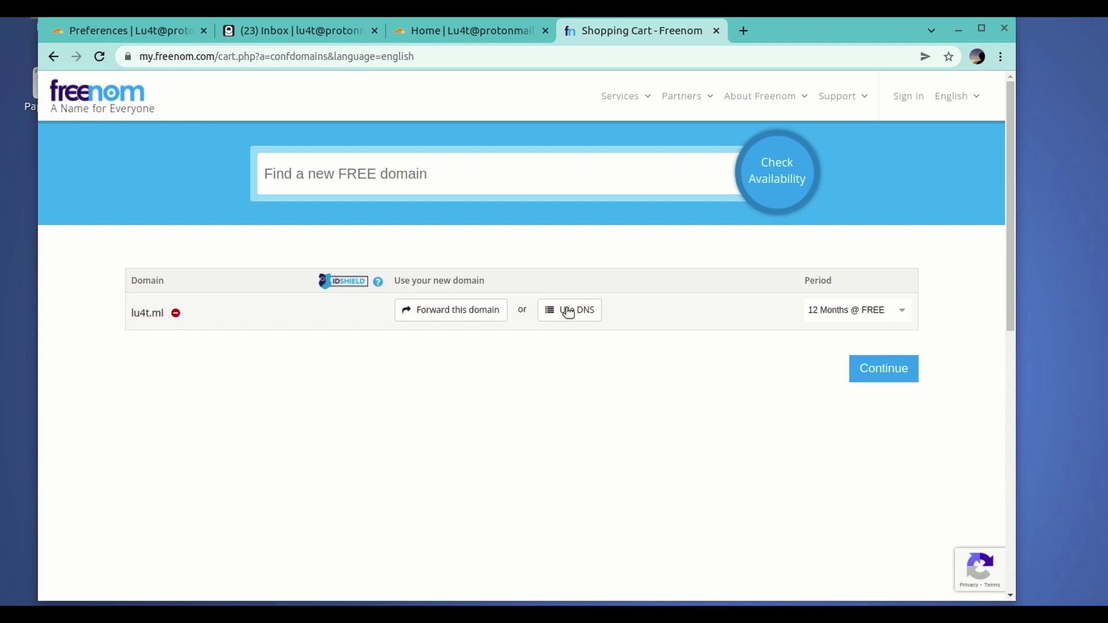
{"action": "left_click", "coordinate": [889, 373]}
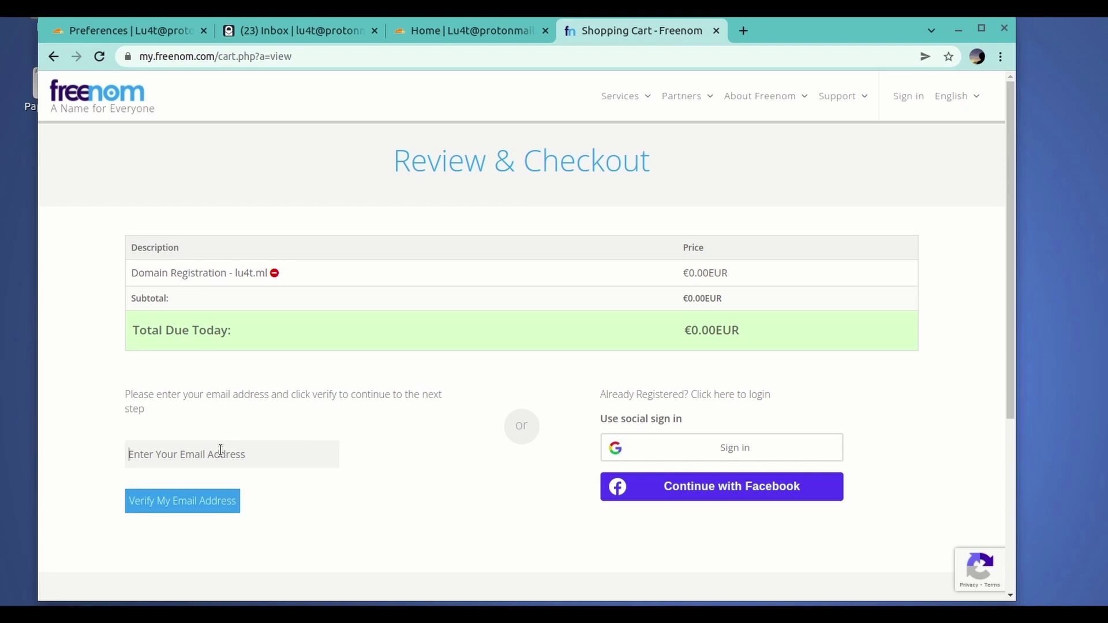
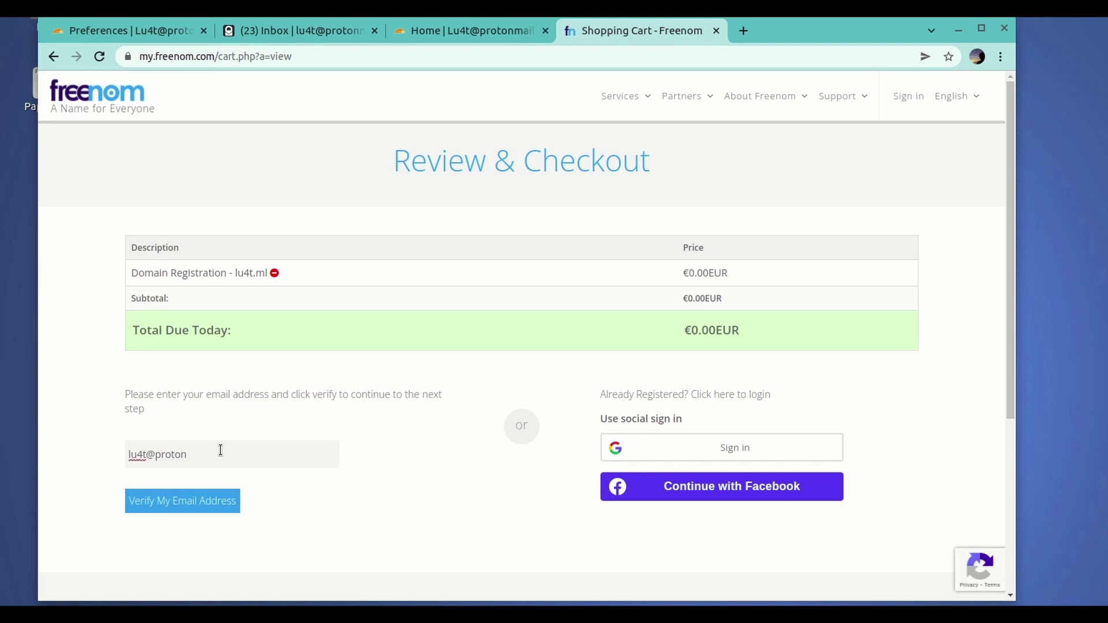
- Enter the email address, request its verification, and return to the ProtonMail inbox
{"action": "left_click", "coordinate": [193, 503]}
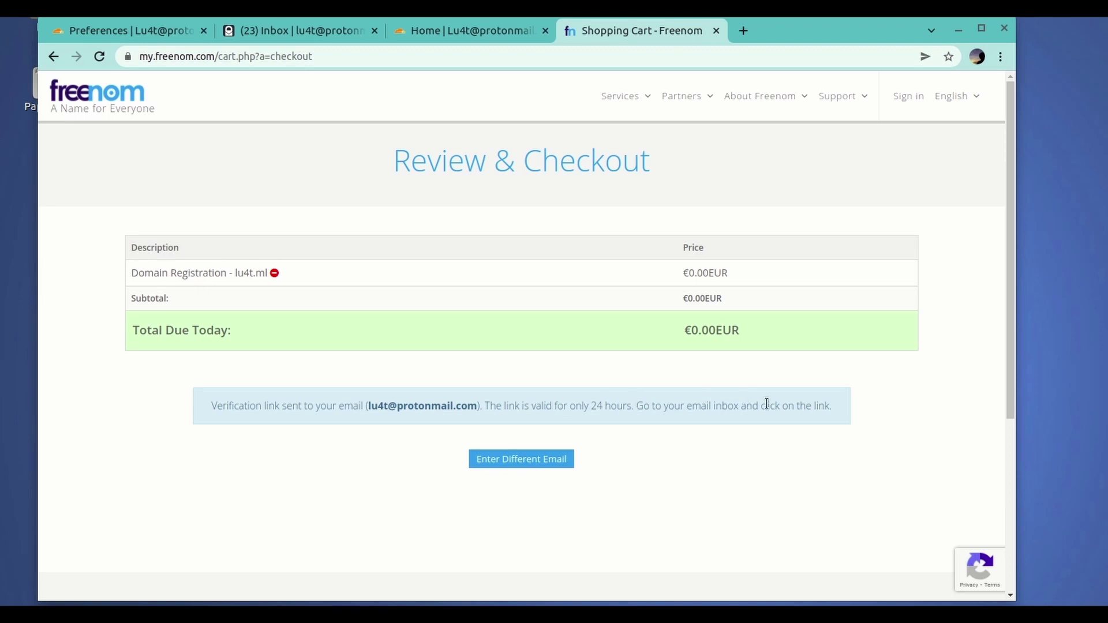
{"action": "left_click", "coordinate": [302, 32]}
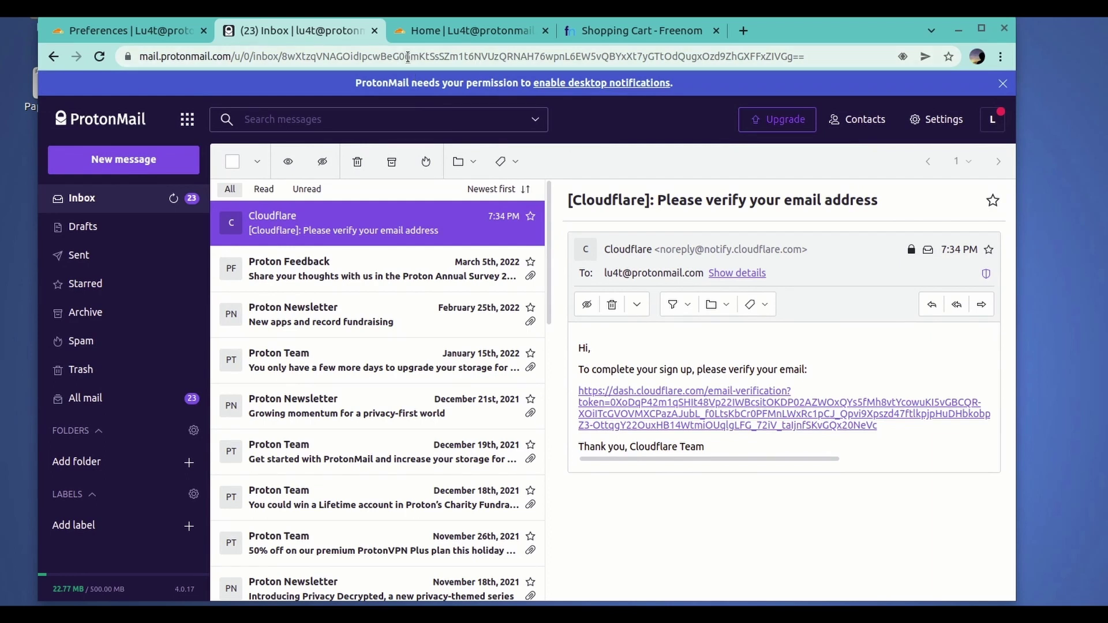
- Reload the ProtonMail inbox, open Freenom's Email Verification message and follow its link
{"action": "left_click", "coordinate": [456, 57]}
{"action": "key", "text": "Return"}
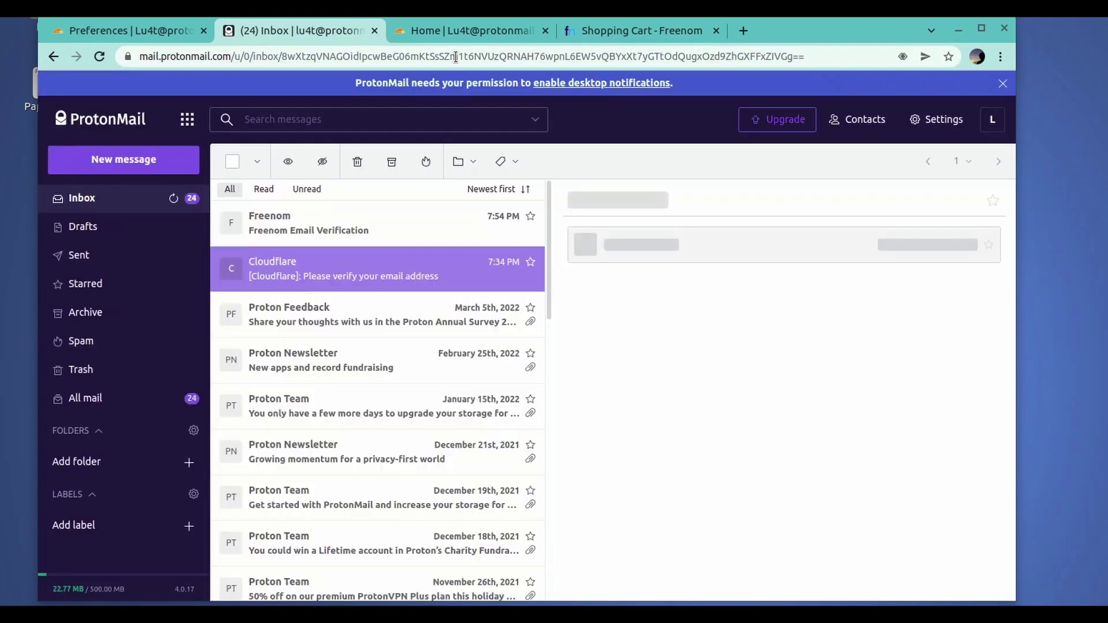
{"action": "left_click", "coordinate": [300, 225]}
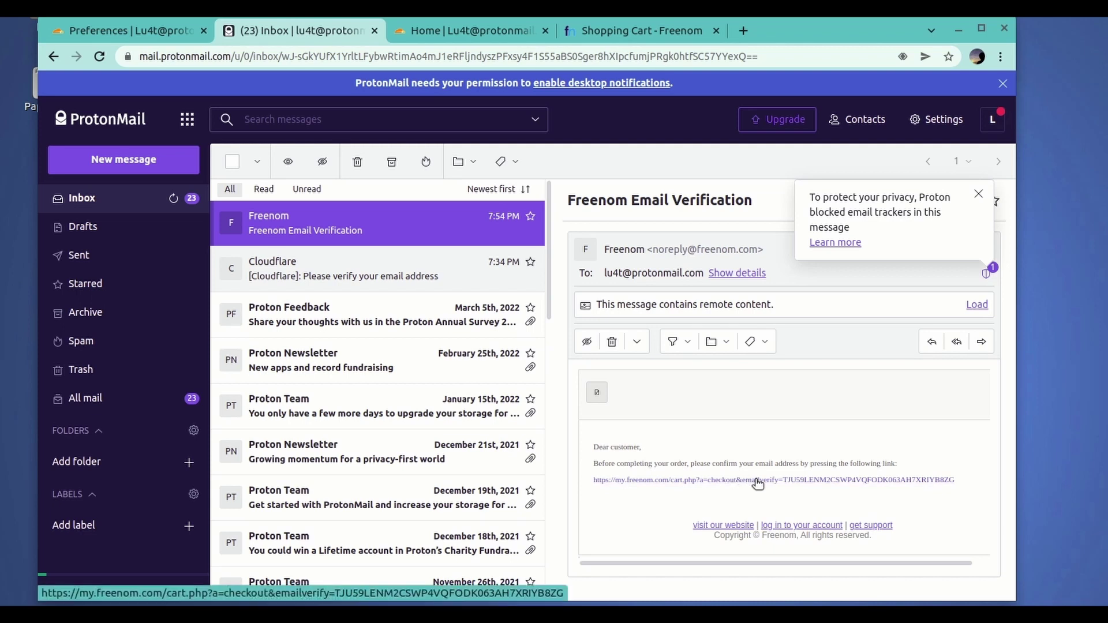
{"action": "left_click", "coordinate": [758, 480]}
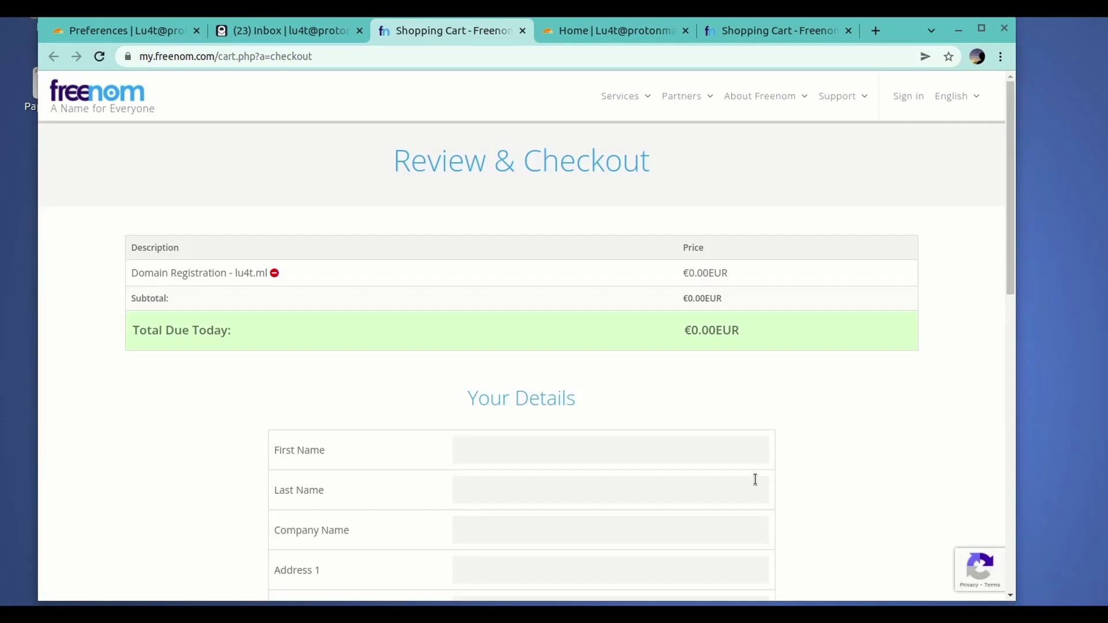
- Agree to the terms, enter 'name' as first and last name, and try submitting the order
{"action": "scroll", "coordinate": [231, 383], "scroll_direction": "down", "scroll_amount": 8}
{"action": "left_click", "coordinate": [542, 504]}
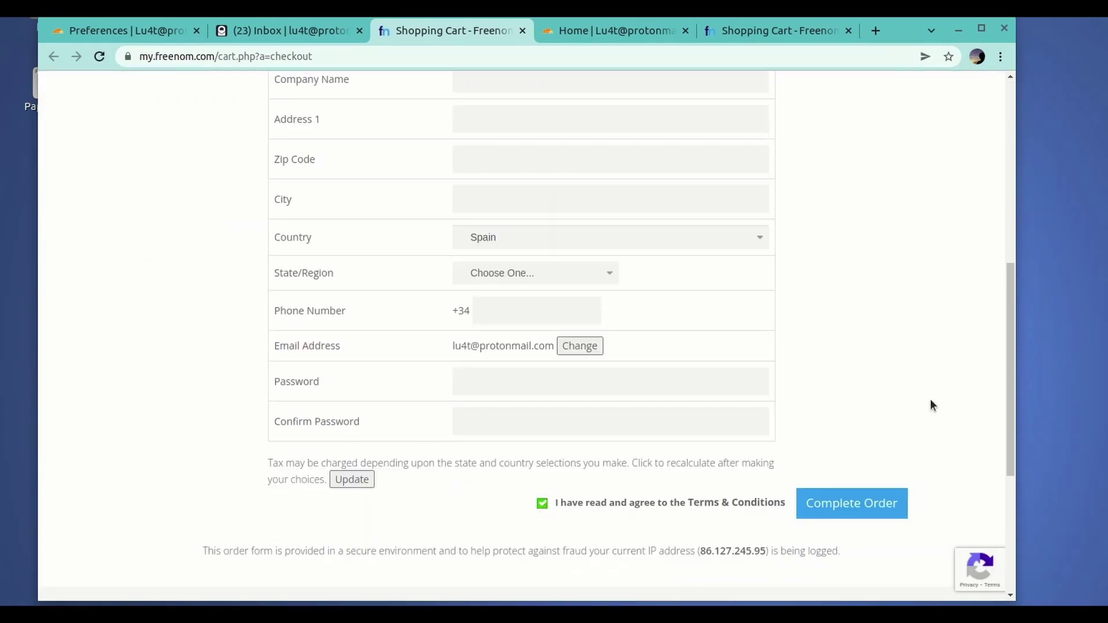
{"action": "scroll", "coordinate": [863, 455], "scroll_direction": "up", "scroll_amount": 3}
{"action": "left_click", "coordinate": [577, 141]}
{"action": "type", "text": "name"}
{"action": "left_click", "coordinate": [532, 185]}
{"action": "type", "text": "name"}
{"action": "scroll", "coordinate": [866, 372], "scroll_direction": "down", "scroll_amount": 3}
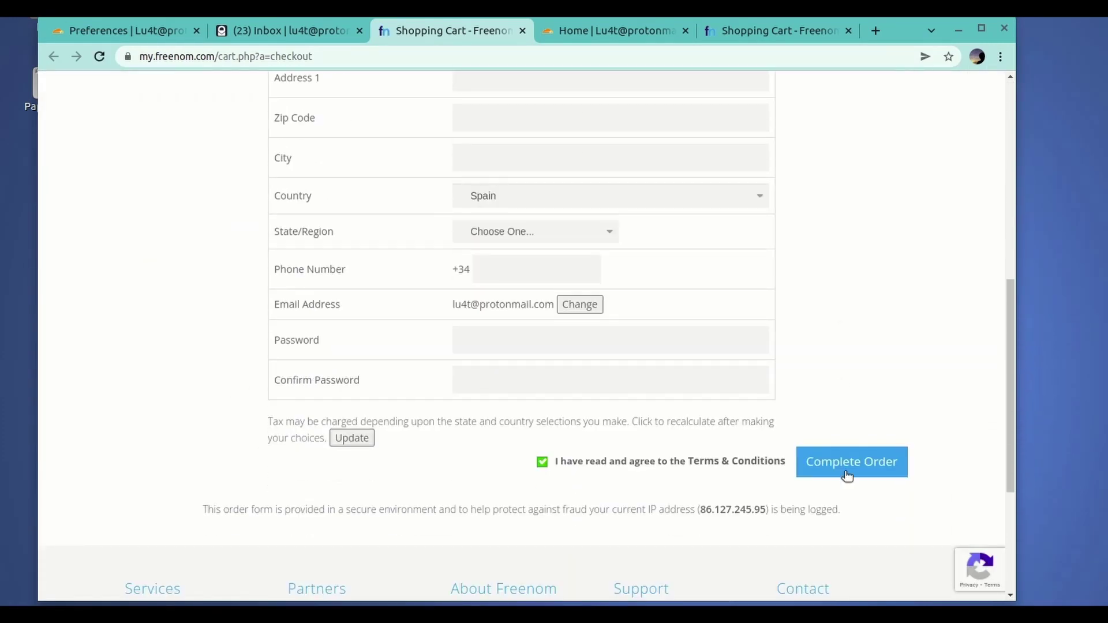
{"action": "left_click", "coordinate": [847, 474]}
- Fill in the account password and confirmation, address 'address' and city 'city'
{"action": "scroll", "coordinate": [593, 490], "scroll_direction": "down", "scroll_amount": 3}
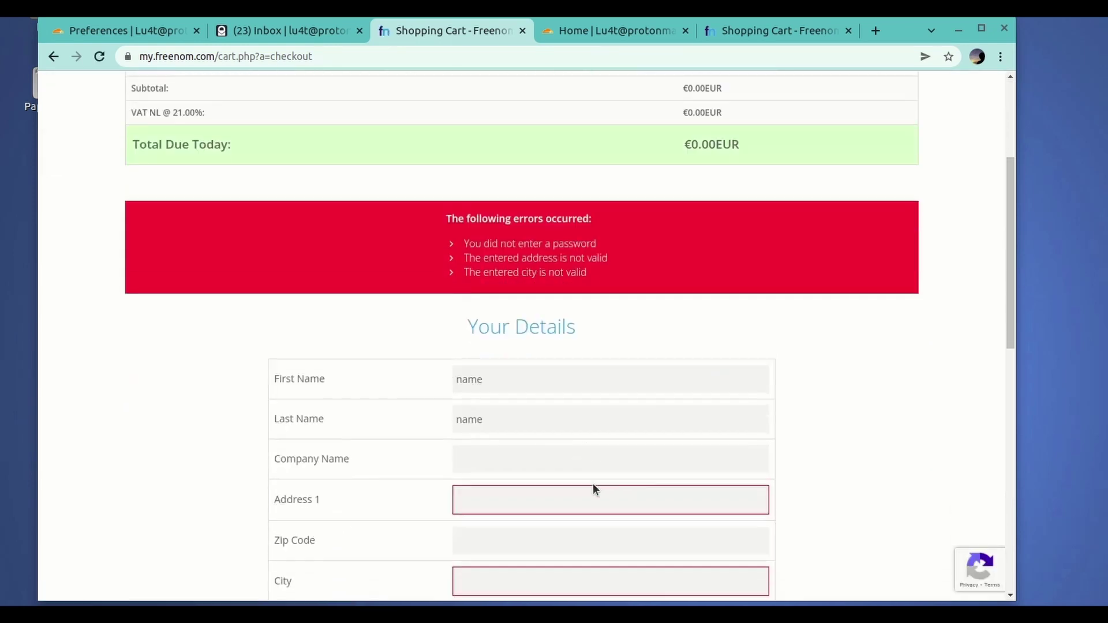
{"action": "scroll", "coordinate": [593, 490], "scroll_direction": "down", "scroll_amount": 5}
{"action": "left_click", "coordinate": [594, 489]}
{"action": "type", "text": "••••••••••"}
{"action": "left_click", "coordinate": [571, 534]}
{"action": "type", "text": "••"}
{"action": "left_click", "coordinate": [527, 222]}
{"action": "type", "text": "address"}
{"action": "left_click", "coordinate": [494, 309]}
{"action": "type", "text": "city"}
- Complete the free domain order after acknowledging the terms reminder
{"action": "scroll", "coordinate": [495, 310], "scroll_direction": "down", "scroll_amount": 3}
{"action": "left_click", "coordinate": [851, 456]}
{"action": "key", "text": "Return"}
{"action": "left_click", "coordinate": [542, 456]}
{"action": "left_click", "coordinate": [848, 455]}
- Review the order confirmation, then open Edit Account Details from the account menu
{"action": "triple_click", "coordinate": [478, 274]}
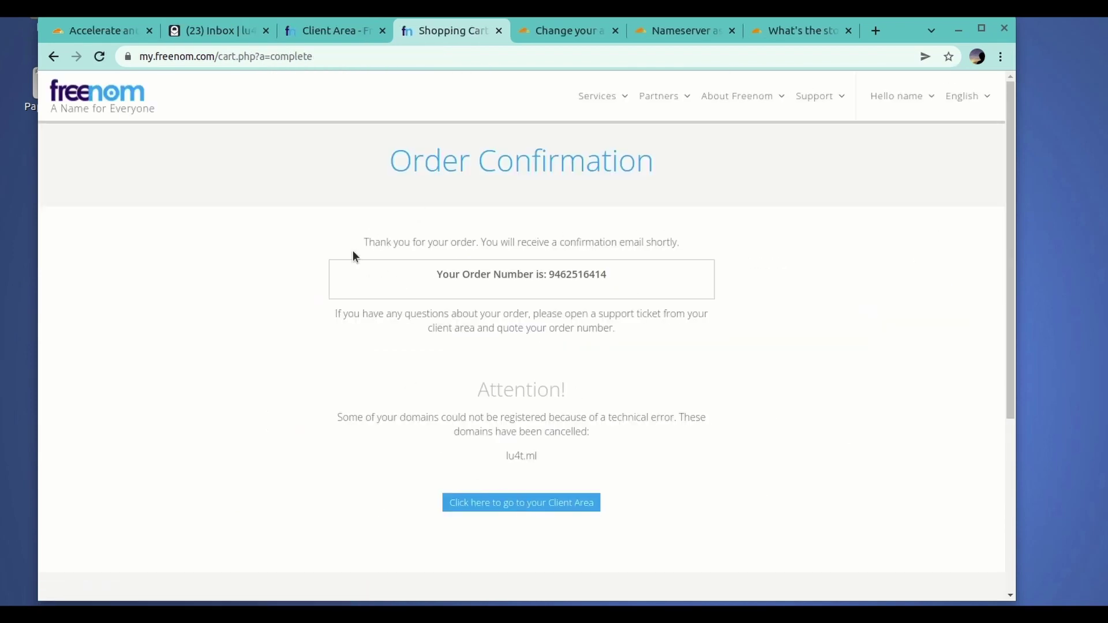
{"action": "left_click_drag", "start_coordinate": [341, 417], "coordinate": [673, 435]}
{"action": "left_click", "coordinate": [575, 433]}
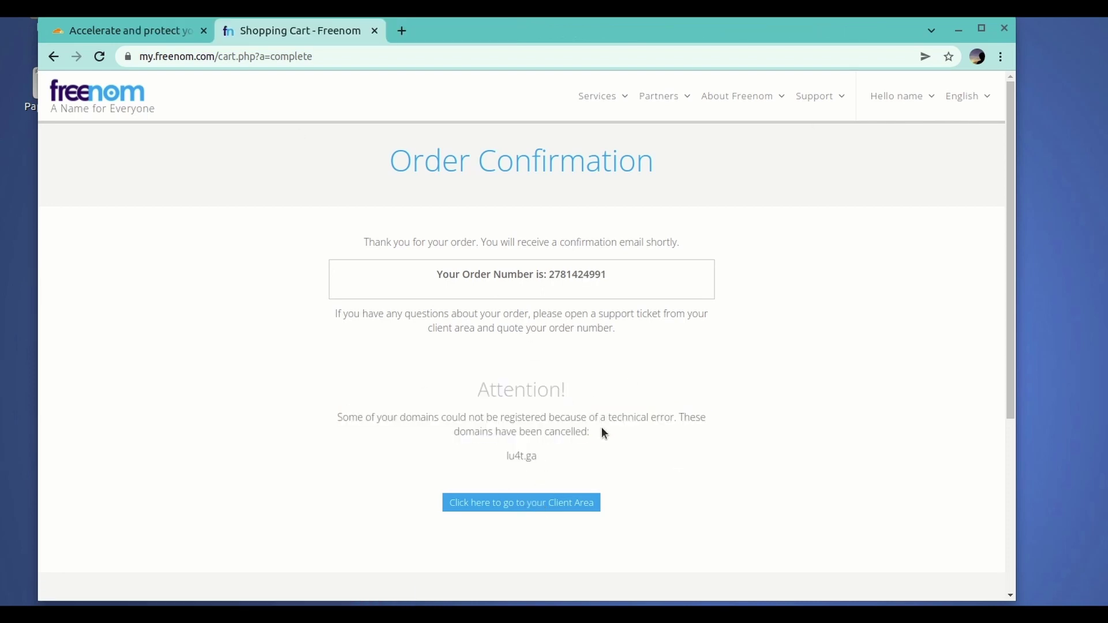
{"action": "left_click", "coordinate": [898, 96]}
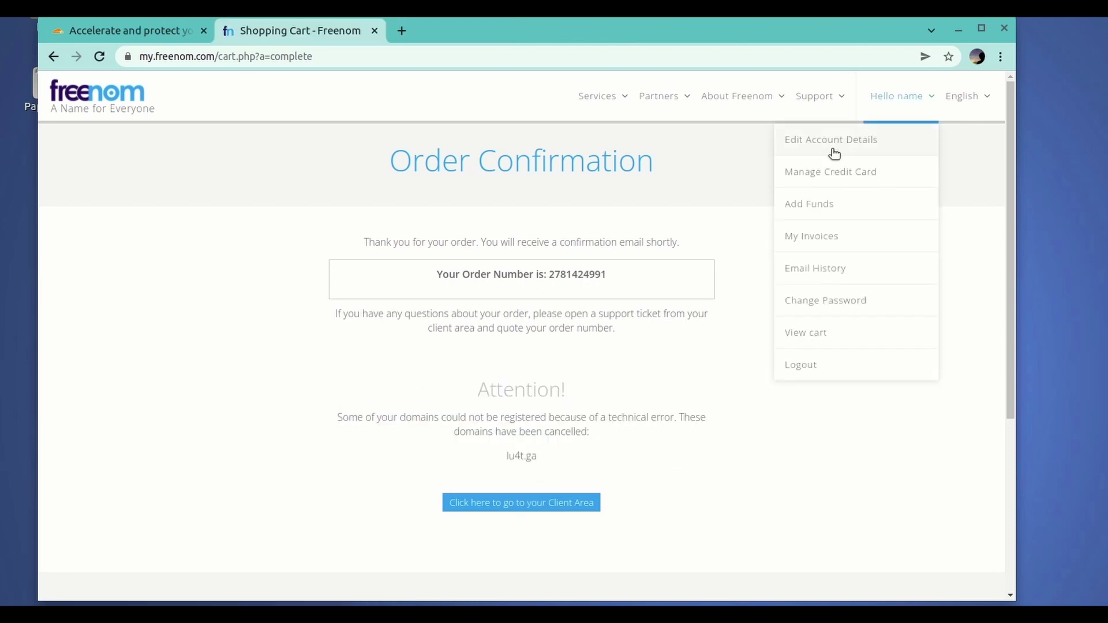
{"action": "left_click", "coordinate": [841, 141]}
{"action": "scroll", "coordinate": [366, 284], "scroll_direction": "down", "scroll_amount": 1}
{"action": "left_click", "coordinate": [402, 31]}
- Search Google for 'fake us address' and open the fakexy.com generator
{"action": "type", "text": "fake us address"}
{"action": "key", "text": "Return"}
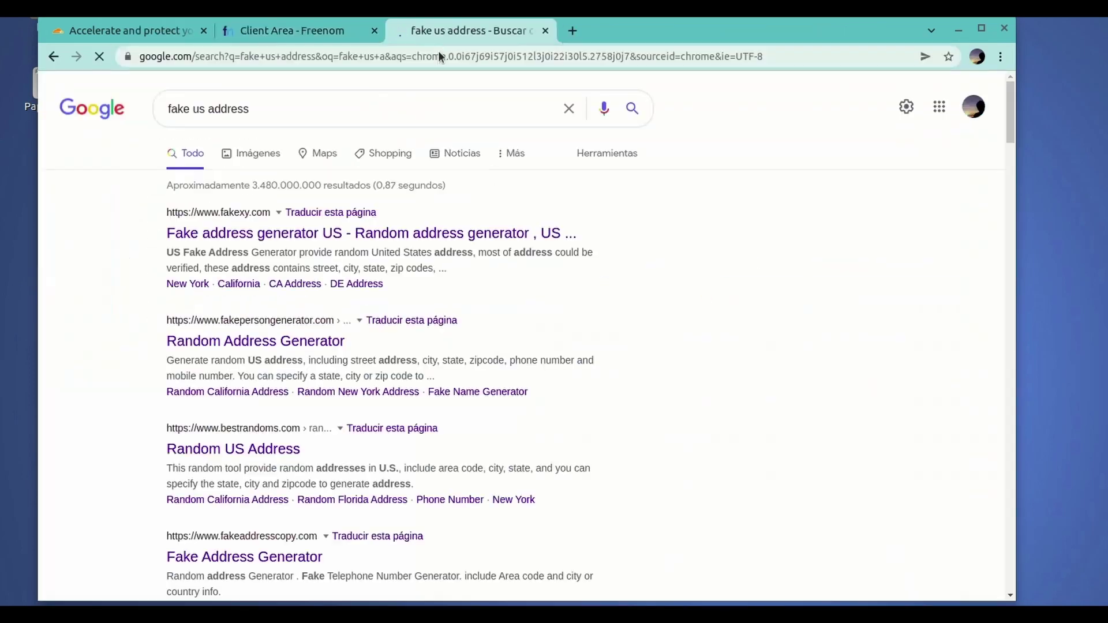
{"action": "left_click", "coordinate": [552, 226]}
{"action": "left_click_drag", "start_coordinate": [552, 226], "coordinate": [660, 234]}
- Copy the generated first name and surname into Freenom's name fields
{"action": "scroll", "coordinate": [519, 346], "scroll_direction": "down", "scroll_amount": 3}
{"action": "double_click", "coordinate": [595, 379]}
{"action": "key", "text": "ctrl+c"}
{"action": "left_click", "coordinate": [292, 31]}
{"action": "double_click", "coordinate": [157, 193]}
{"action": "key", "text": "ctrl+v"}
{"action": "left_click", "coordinate": [468, 31]}
{"action": "left_click_drag", "start_coordinate": [665, 378], "coordinate": [611, 379]}
{"action": "left_click", "coordinate": [292, 31]}
{"action": "double_click", "coordinate": [142, 245]}
{"action": "type", "text": "Schoen II"}
- Enter company 'whatever' and set the country to U.S.A
{"action": "left_click", "coordinate": [225, 294]}
{"action": "type", "text": "whatever"}
{"action": "left_click", "coordinate": [583, 397]}
{"action": "left_click", "coordinate": [583, 382]}
- Copy the generated phone number into the Phone Number field, stripping its formatting
{"action": "left_click", "coordinate": [462, 31]}
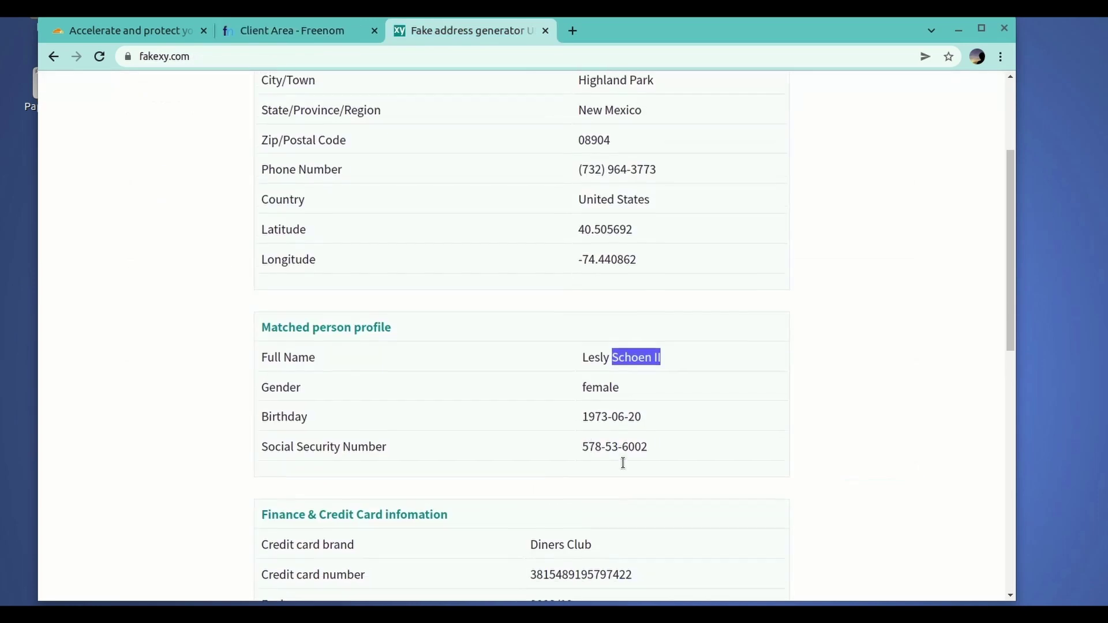
{"action": "scroll", "coordinate": [622, 463], "scroll_direction": "up", "scroll_amount": 3}
{"action": "scroll", "coordinate": [622, 462], "scroll_direction": "down", "scroll_amount": 2}
{"action": "left_click_drag", "start_coordinate": [664, 287], "coordinate": [577, 287]}
{"action": "key", "text": "ctrl+c"}
{"action": "left_click", "coordinate": [292, 31]}
{"action": "left_click", "coordinate": [267, 398]}
{"action": "key", "text": "ctrl+v"}
{"action": "key", "text": "Left"}
{"action": "key", "text": "Left"}
{"action": "key", "text": "Left"}
{"action": "key", "text": "Left"}
{"action": "key", "text": "BackSpace"}
{"action": "key", "text": "Left"}
{"action": "key", "text": "Left"}
{"action": "key", "text": "Left"}
{"action": "key", "text": "BackSpace"}
{"action": "key", "text": "BackSpace"}
{"action": "key", "text": "Left"}
{"action": "key", "text": "Left"}
{"action": "key", "text": "Left"}
{"action": "key", "text": "BackSpace"}
{"action": "left_click", "coordinate": [490, 35]}
- Copy the generated street address into Address 1
{"action": "left_click_drag", "start_coordinate": [577, 168], "coordinate": [647, 168]}
{"action": "right_click", "coordinate": [636, 171]}
{"action": "left_click", "coordinate": [656, 181]}
{"action": "left_click", "coordinate": [292, 30]}
{"action": "double_click", "coordinate": [593, 194]}
{"action": "key", "text": "ctrl+v"}
- Paste the generated city into City and choose New Mexico as the state
{"action": "left_click", "coordinate": [474, 31]}
{"action": "left_click_drag", "start_coordinate": [579, 198], "coordinate": [653, 198]}
{"action": "key", "text": "ctrl+c"}
{"action": "left_click", "coordinate": [353, 33]}
{"action": "double_click", "coordinate": [543, 245]}
{"action": "key", "text": "ctrl+v"}
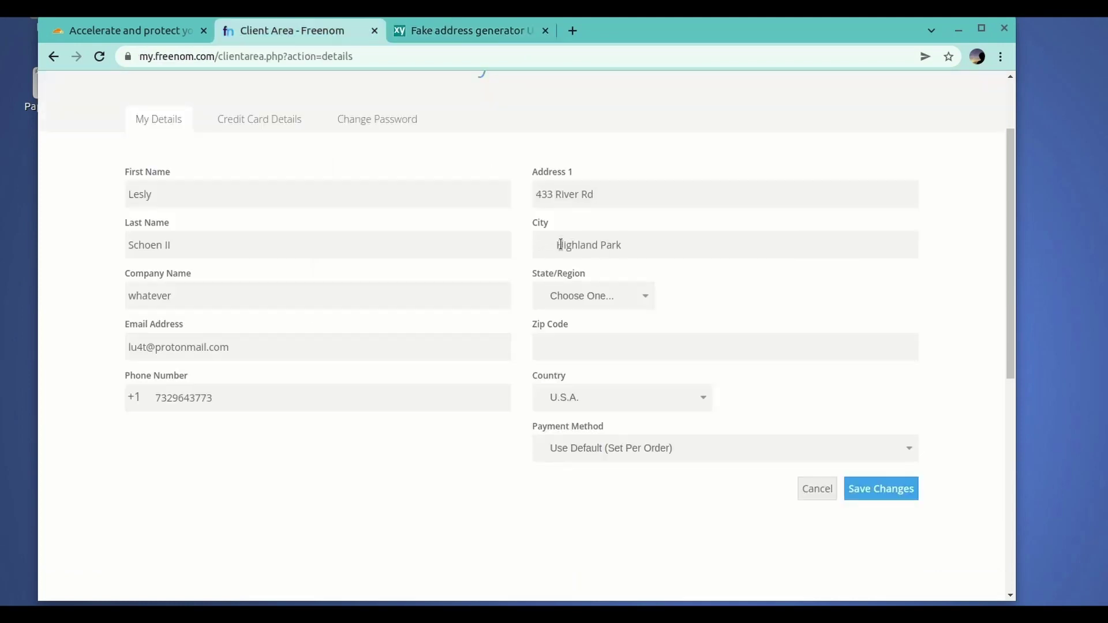
{"action": "left_click", "coordinate": [588, 295]}
{"action": "scroll", "coordinate": [653, 401], "scroll_direction": "down", "scroll_amount": 5}
{"action": "left_click", "coordinate": [571, 583]}
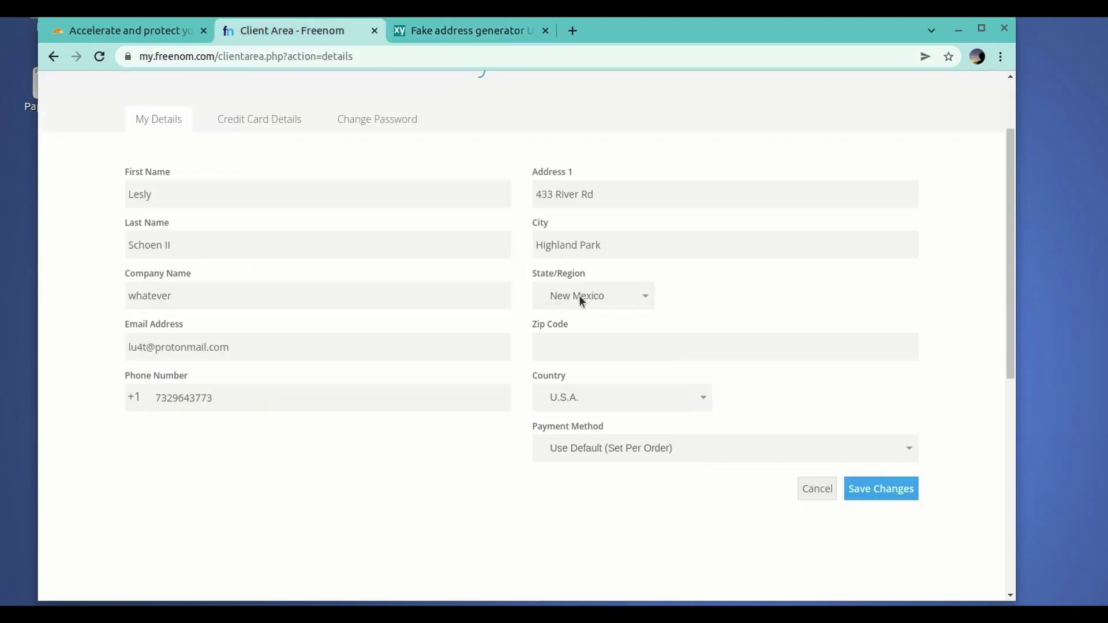
- Paste the generated zip code 08904 and save the account details
{"action": "left_click", "coordinate": [468, 32]}
{"action": "double_click", "coordinate": [594, 259]}
{"action": "right_click", "coordinate": [589, 261]}
{"action": "left_click", "coordinate": [608, 273]}
{"action": "left_click", "coordinate": [292, 31]}
{"action": "double_click", "coordinate": [591, 348]}
{"action": "key", "text": "ctrl+v"}
{"action": "left_click", "coordinate": [911, 488]}
{"action": "left_click", "coordinate": [843, 307]}
- Go to freenom.com and check whether the domain 'vpn-to-home' is available
{"action": "scroll", "coordinate": [618, 368], "scroll_direction": "down", "scroll_amount": 3}
{"action": "scroll", "coordinate": [258, 473], "scroll_direction": "up", "scroll_amount": 2}
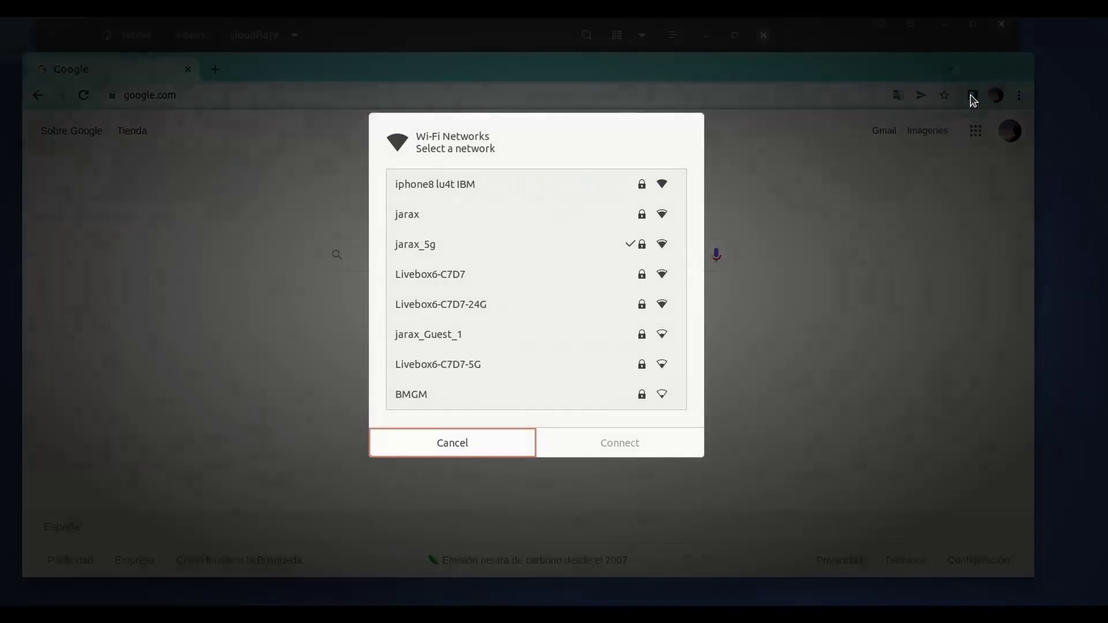
{"action": "key", "text": "Escape"}
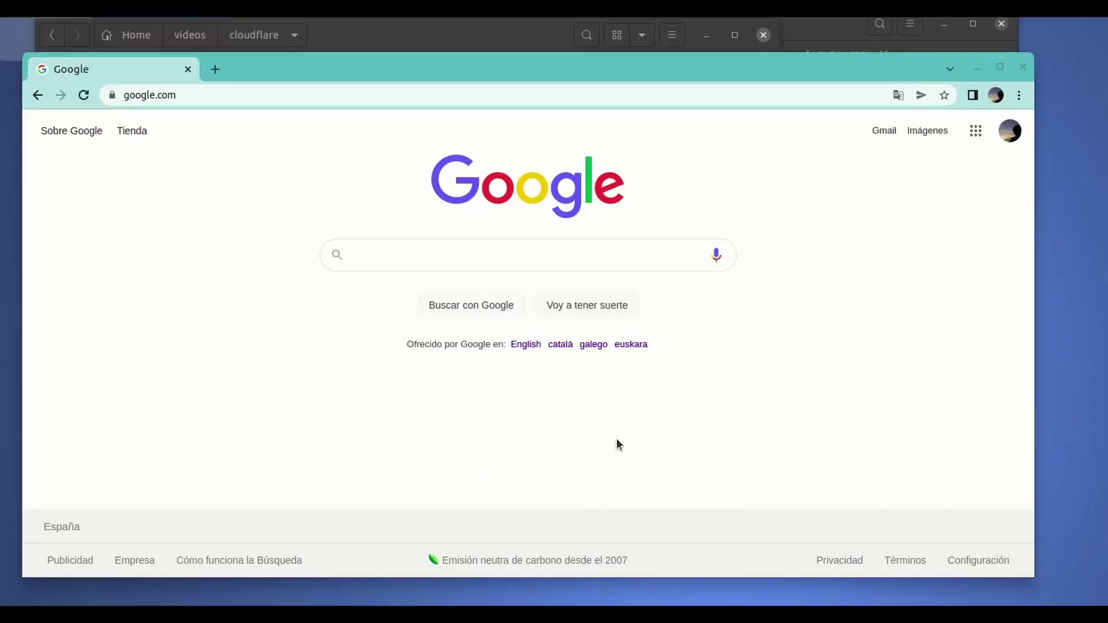
{"action": "left_click", "coordinate": [228, 94]}
{"action": "type", "text": "freenom.com"}
{"action": "key", "text": "Return"}
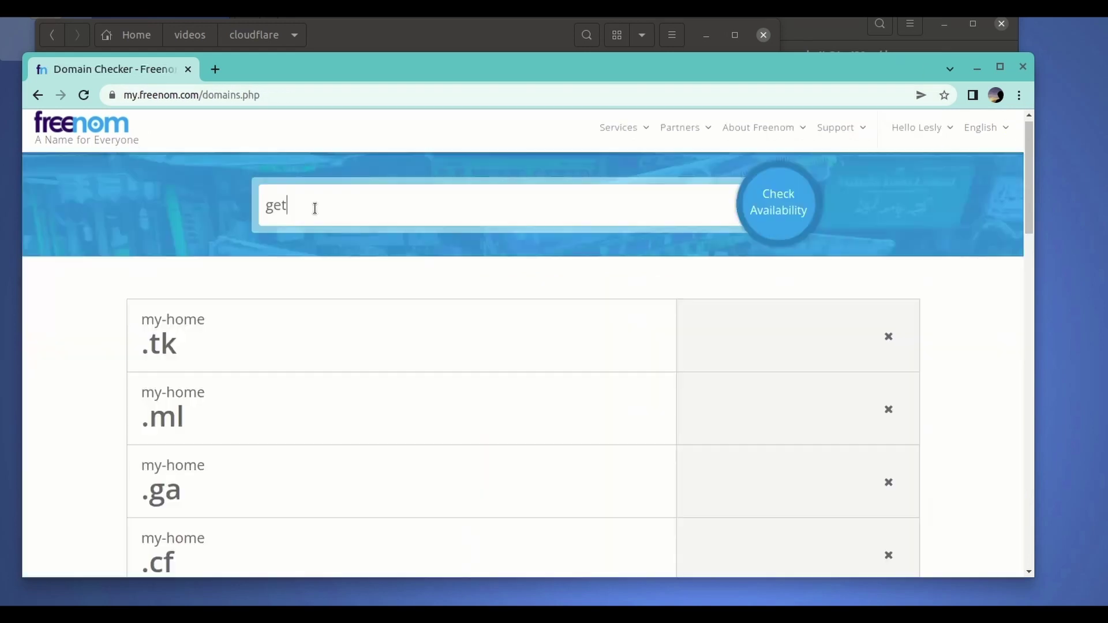
{"action": "key", "text": "BackSpace"}
{"action": "key", "text": "BackSpace"}
{"action": "key", "text": "BackSpace"}
{"action": "type", "text": "vpn-to-home"}
{"action": "left_click", "coordinate": [769, 210]}
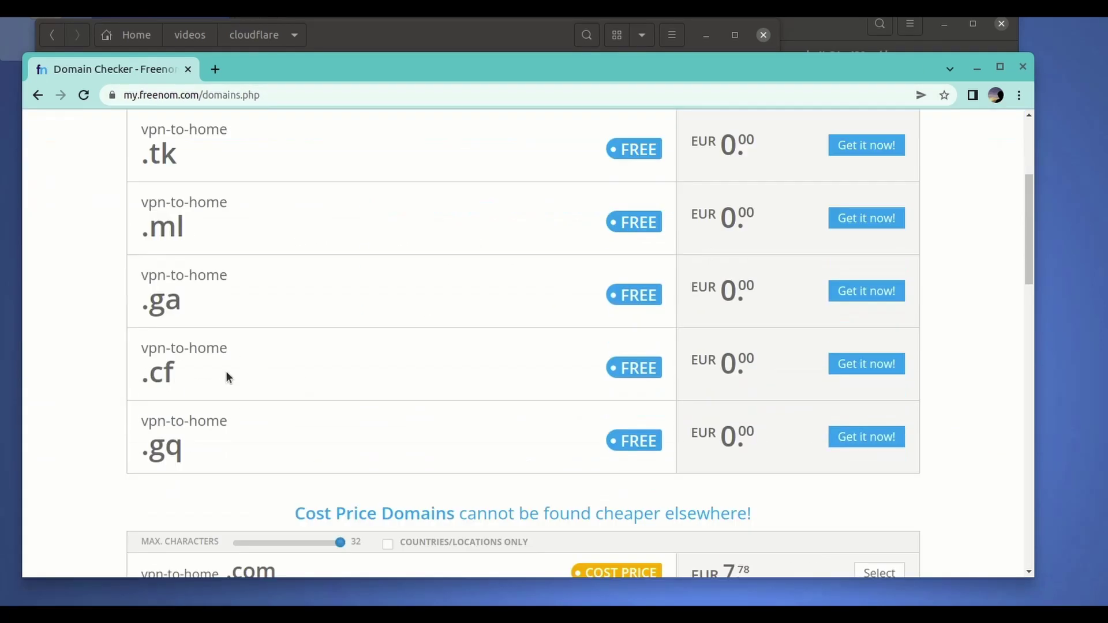
- Order the free .cf domain for 12 months @ FREE and complete the order
{"action": "scroll", "coordinate": [368, 339], "scroll_direction": "up", "scroll_amount": 10}
{"action": "left_click", "coordinate": [863, 274]}
{"action": "left_click", "coordinate": [849, 349]}
{"action": "left_click", "coordinate": [853, 215]}
{"action": "left_click", "coordinate": [884, 407]}
{"action": "scroll", "coordinate": [802, 261], "scroll_direction": "up", "scroll_amount": 5}
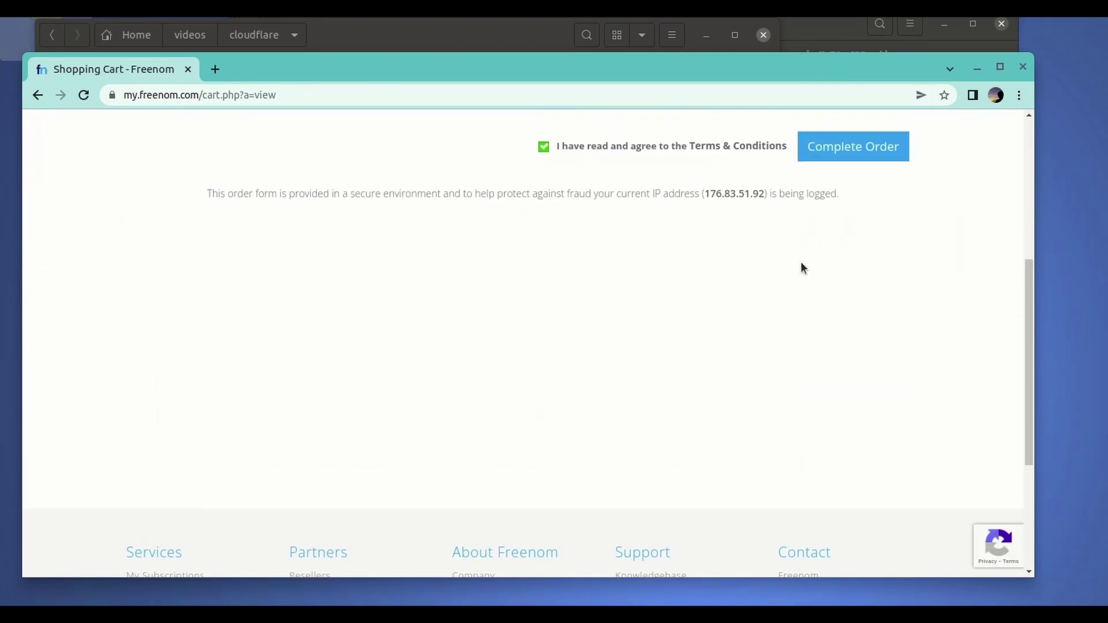
{"action": "left_click", "coordinate": [837, 317]}
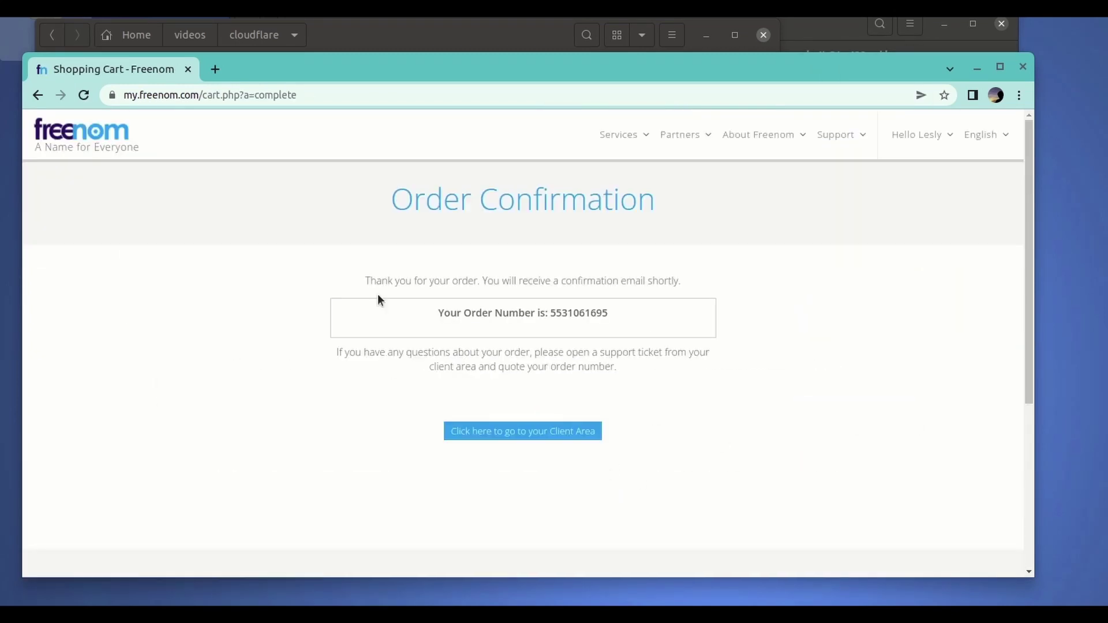
{"action": "left_click", "coordinate": [525, 431]}
{"action": "key", "text": "alt+Left"}
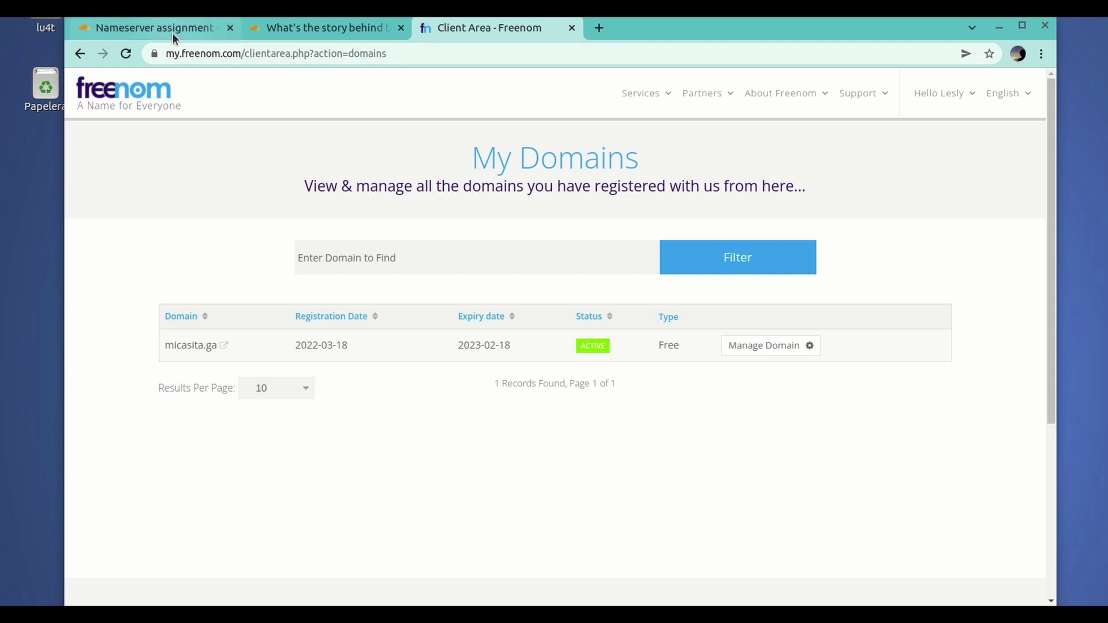
- Load cloudflare.com in a new tab and log in to the Cloudflare account
{"action": "left_click", "coordinate": [599, 28]}
{"action": "type", "text": "clo"}
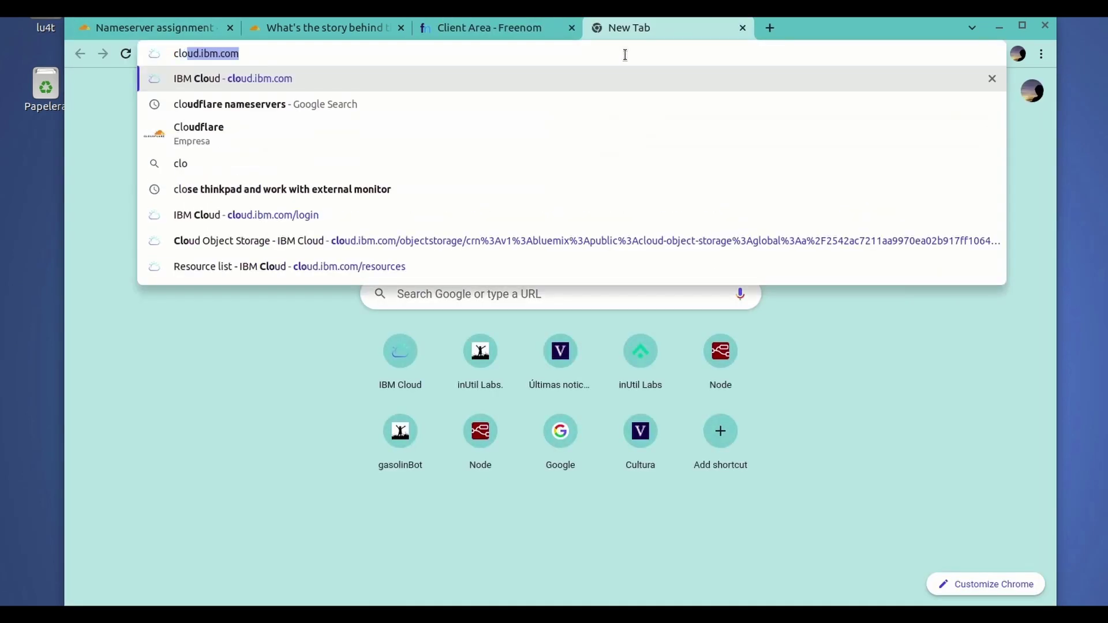
{"action": "type", "text": "udf"}
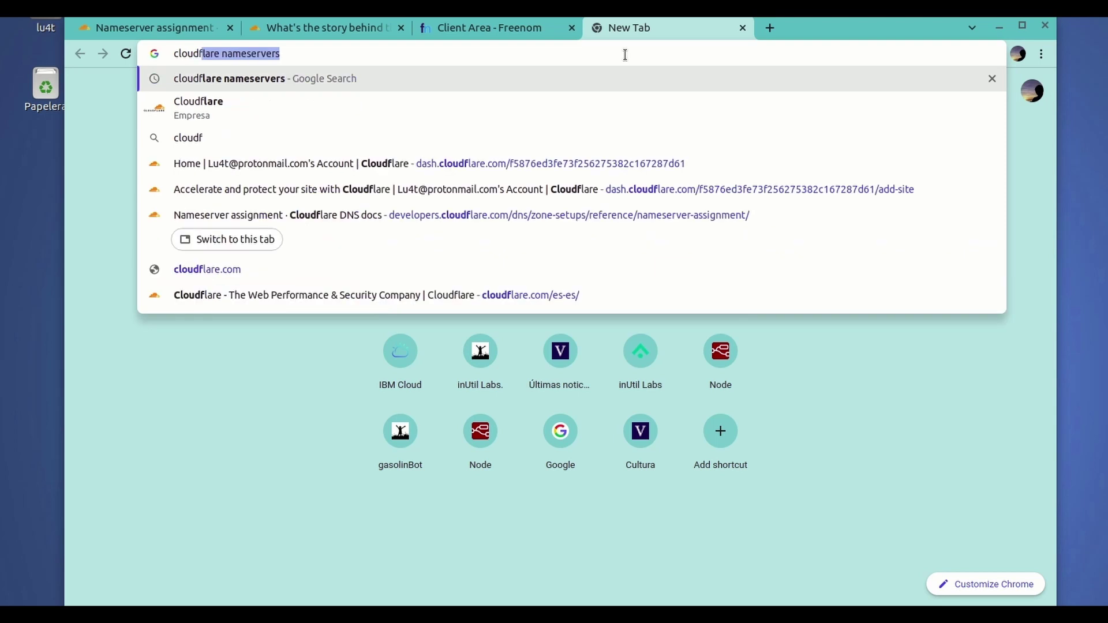
{"action": "type", "text": "lare."}
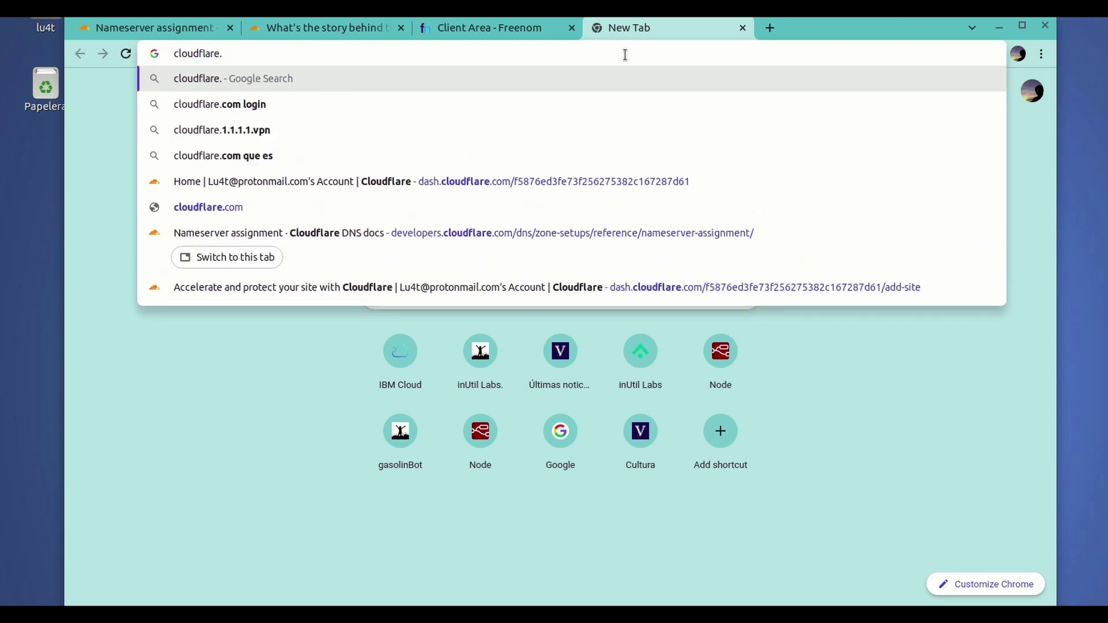
{"action": "type", "text": "com"}
{"action": "key", "text": "Return"}
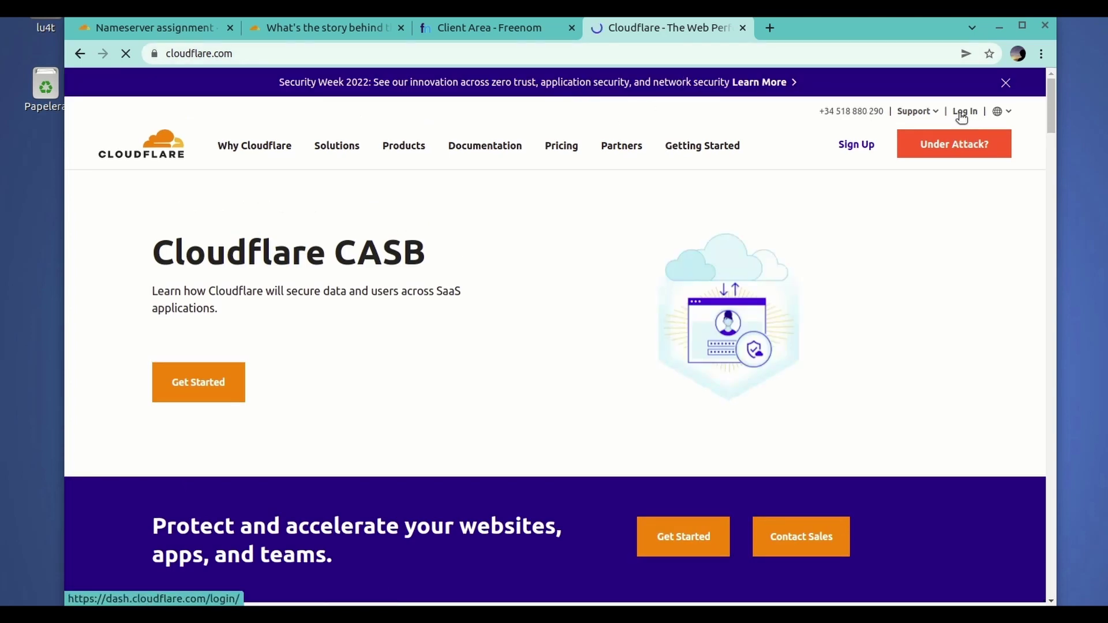
{"action": "left_click", "coordinate": [961, 113]}
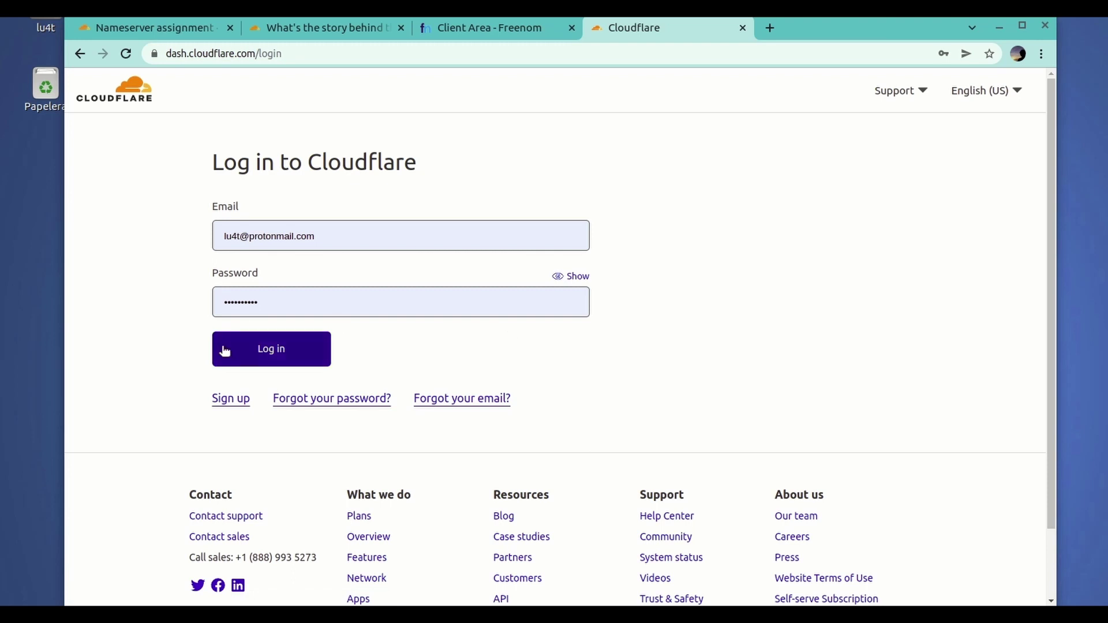
{"action": "left_click", "coordinate": [249, 350]}
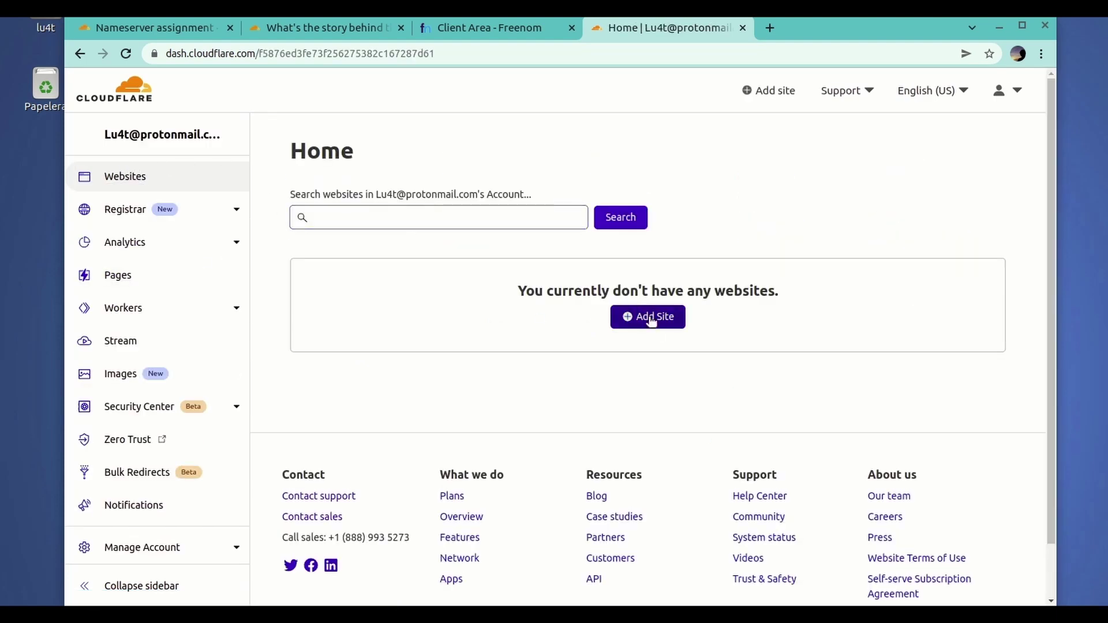
{"action": "left_click", "coordinate": [649, 316]}
- Add micasita.ga as a Cloudflare site and continue with the Free plan
{"action": "left_click", "coordinate": [399, 206]}
{"action": "type", "text": "micasita.ga"}
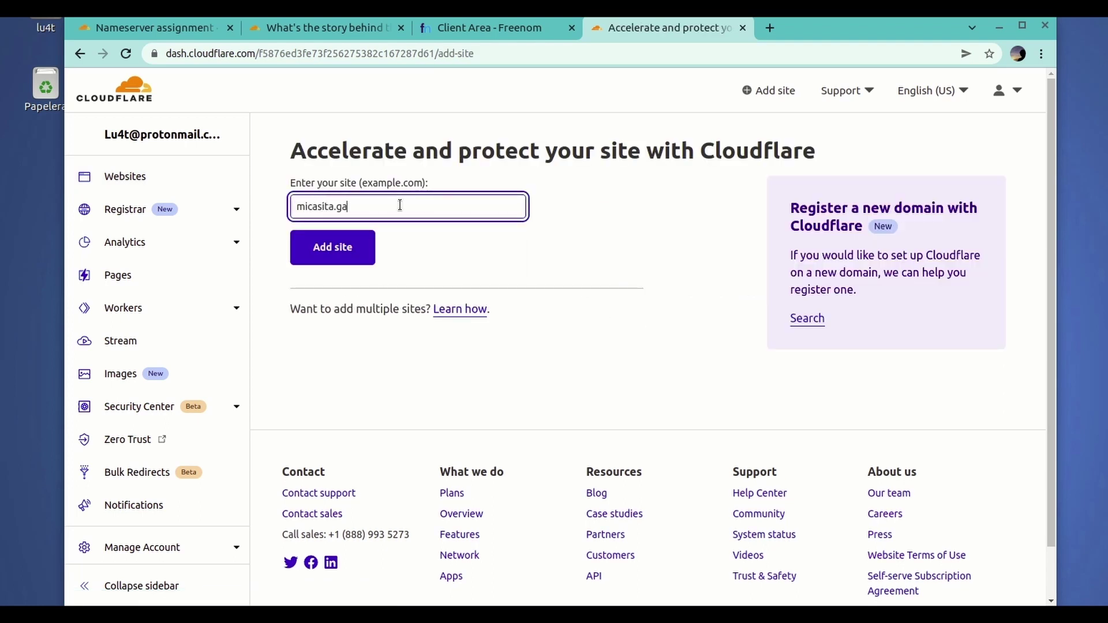
{"action": "left_click", "coordinate": [333, 248]}
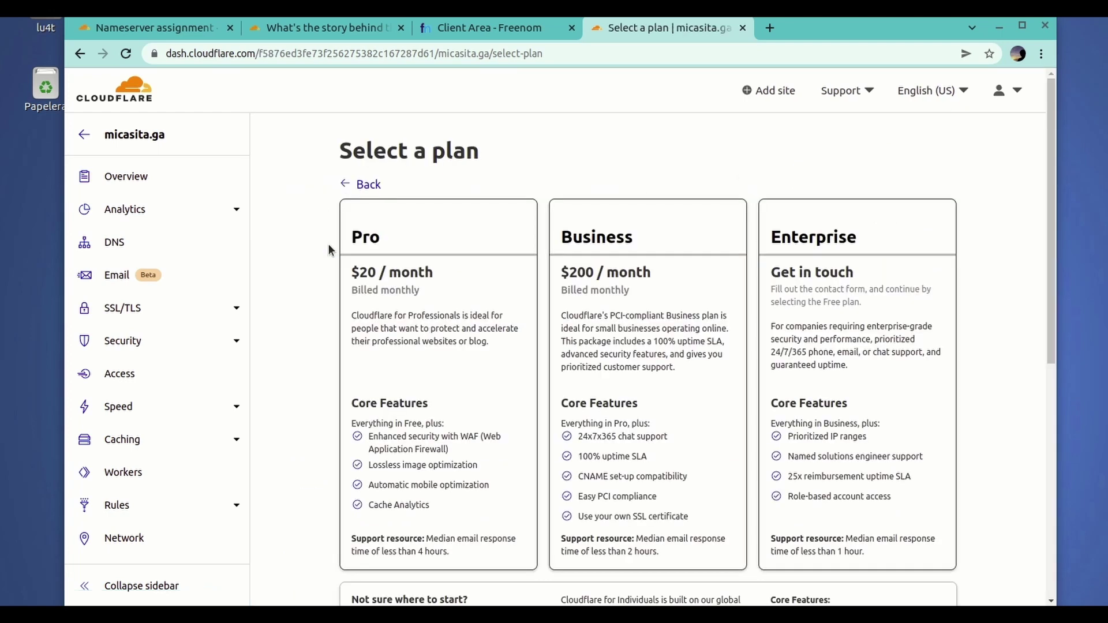
{"action": "scroll", "coordinate": [556, 164], "scroll_direction": "down", "scroll_amount": 5}
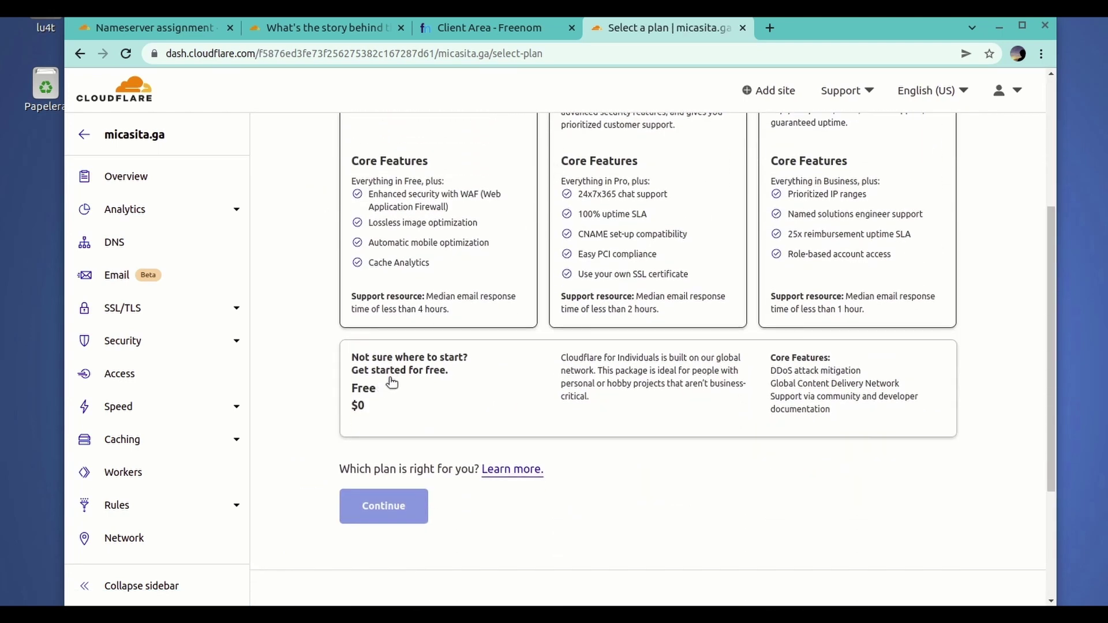
{"action": "left_click", "coordinate": [391, 381]}
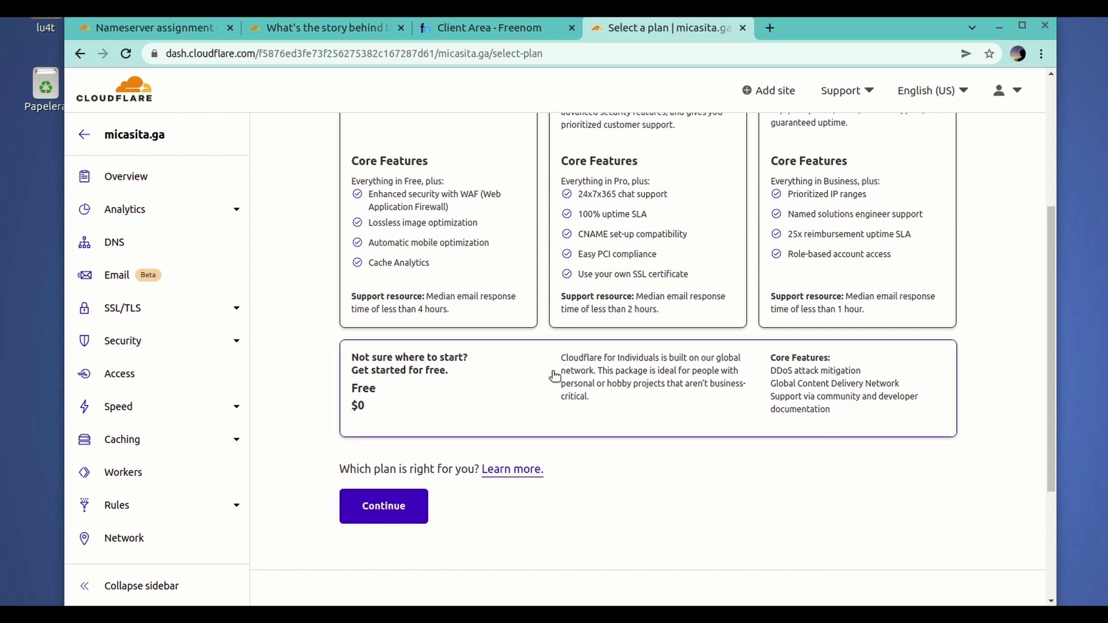
{"action": "left_click", "coordinate": [364, 507]}
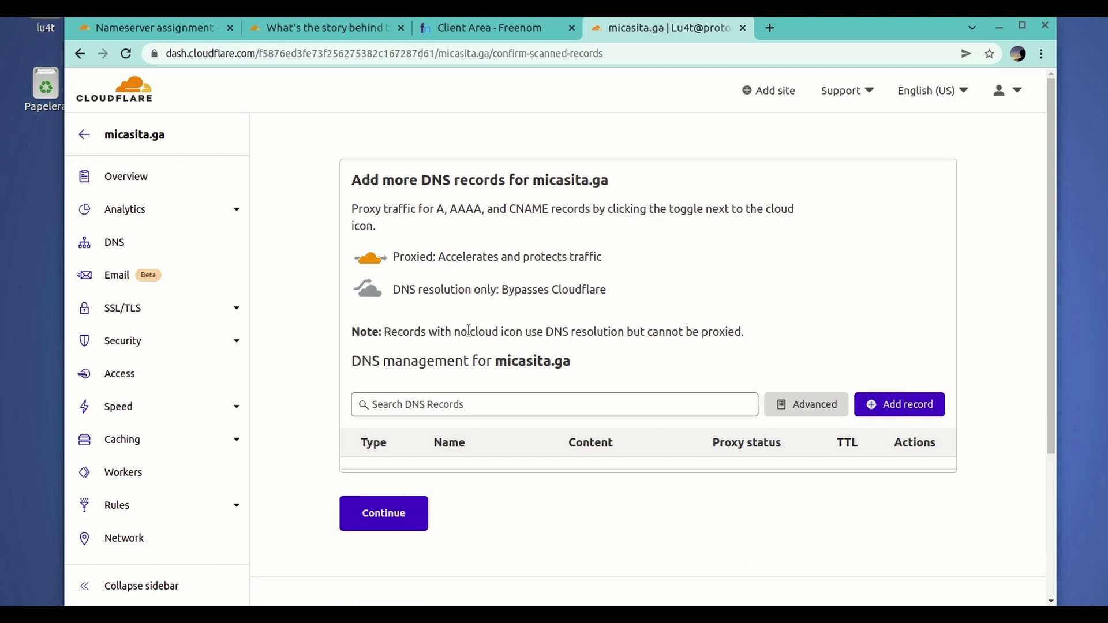
- Continue past the empty DNS records list and confirm adding records later
{"action": "scroll", "coordinate": [623, 344], "scroll_direction": "down", "scroll_amount": 3}
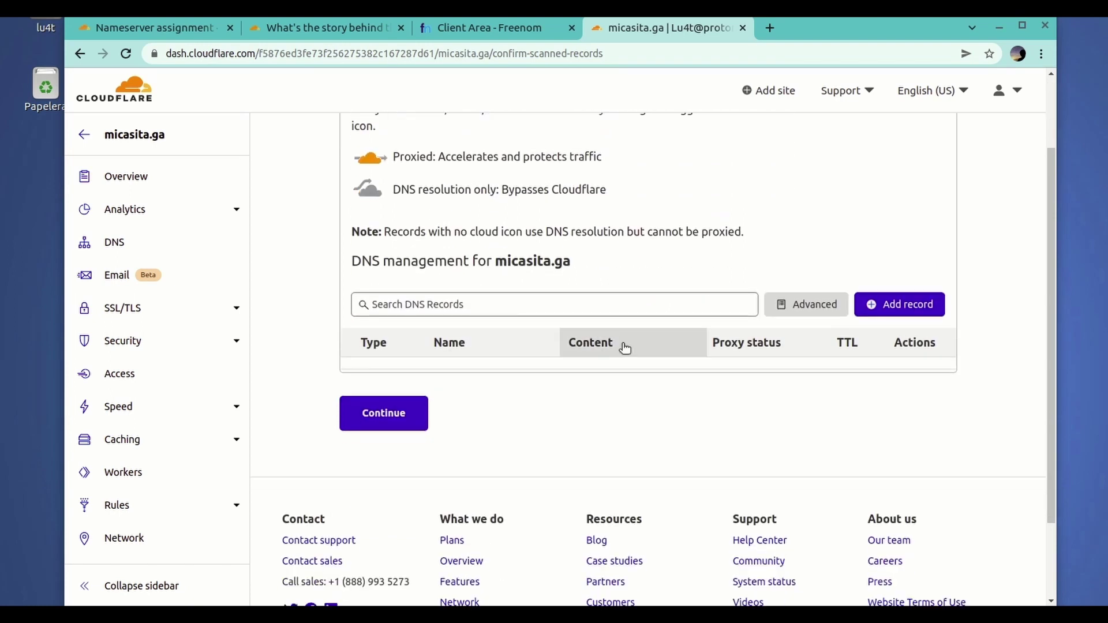
{"action": "scroll", "coordinate": [622, 344], "scroll_direction": "up", "scroll_amount": 2}
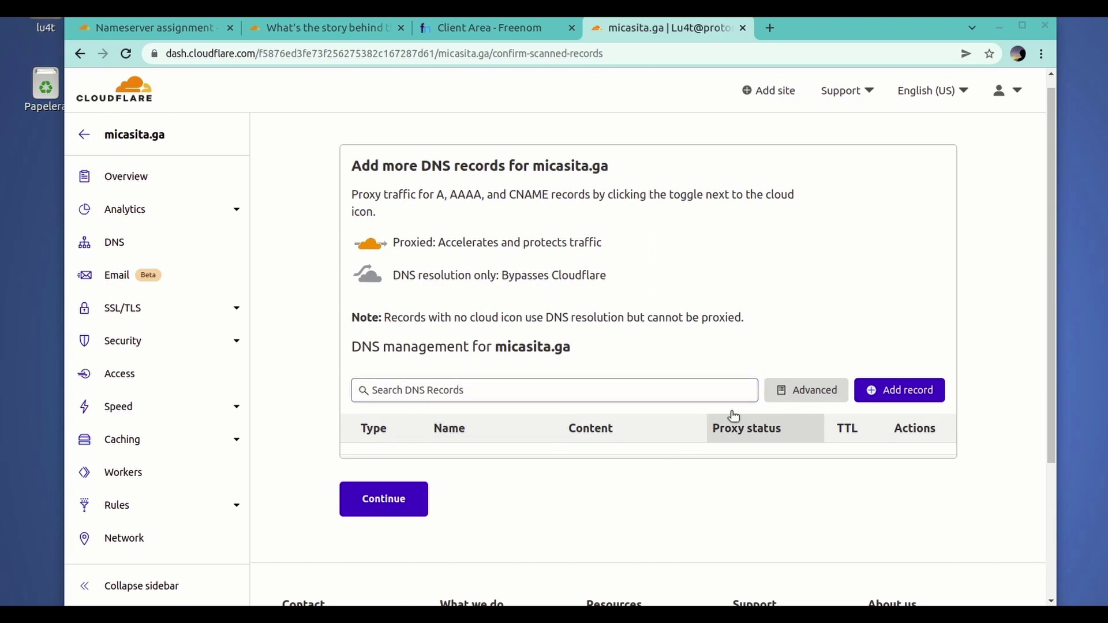
{"action": "left_click", "coordinate": [405, 500]}
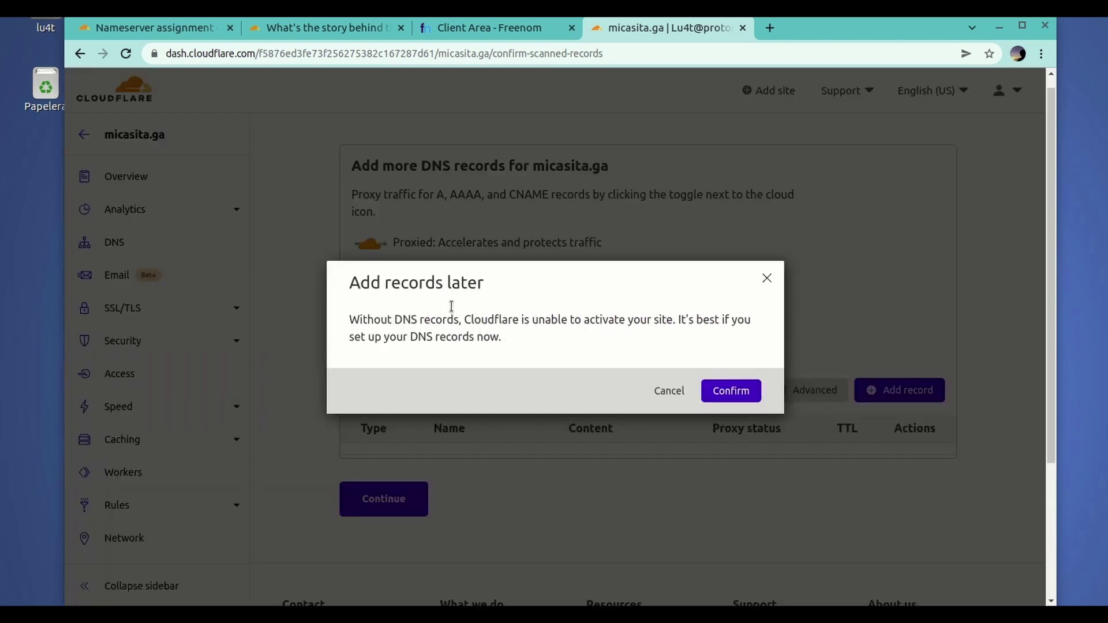
{"action": "left_click", "coordinate": [714, 391]}
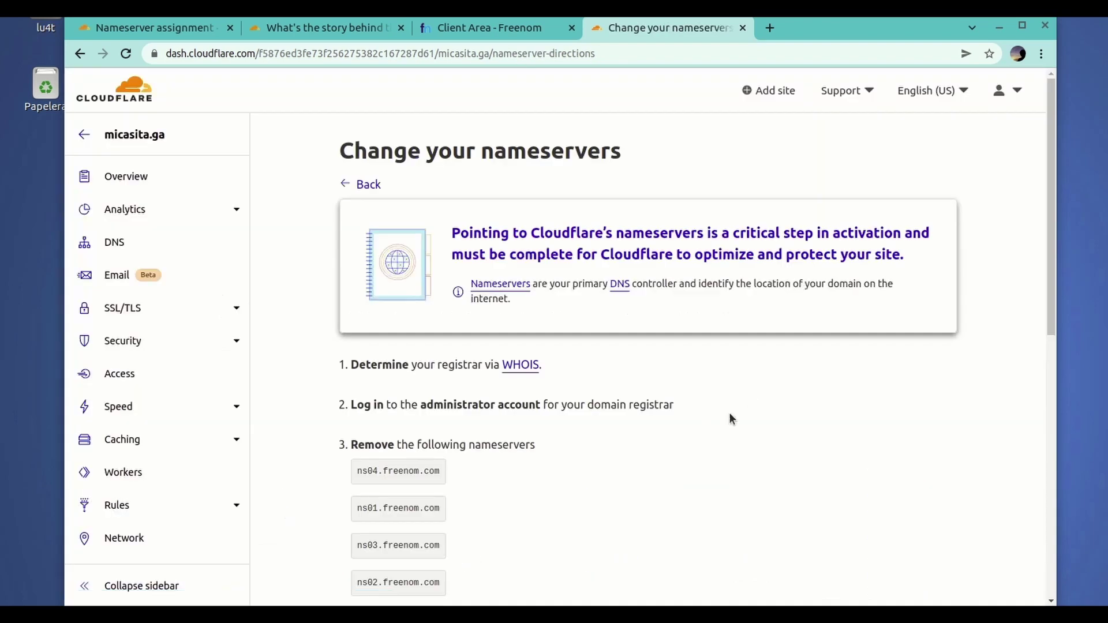
- Scroll down to show brenna.ns.cloudflare.com, fattouche.ns.cloudflare.com and the final save step
{"action": "scroll", "coordinate": [516, 320], "scroll_direction": "down", "scroll_amount": 3}
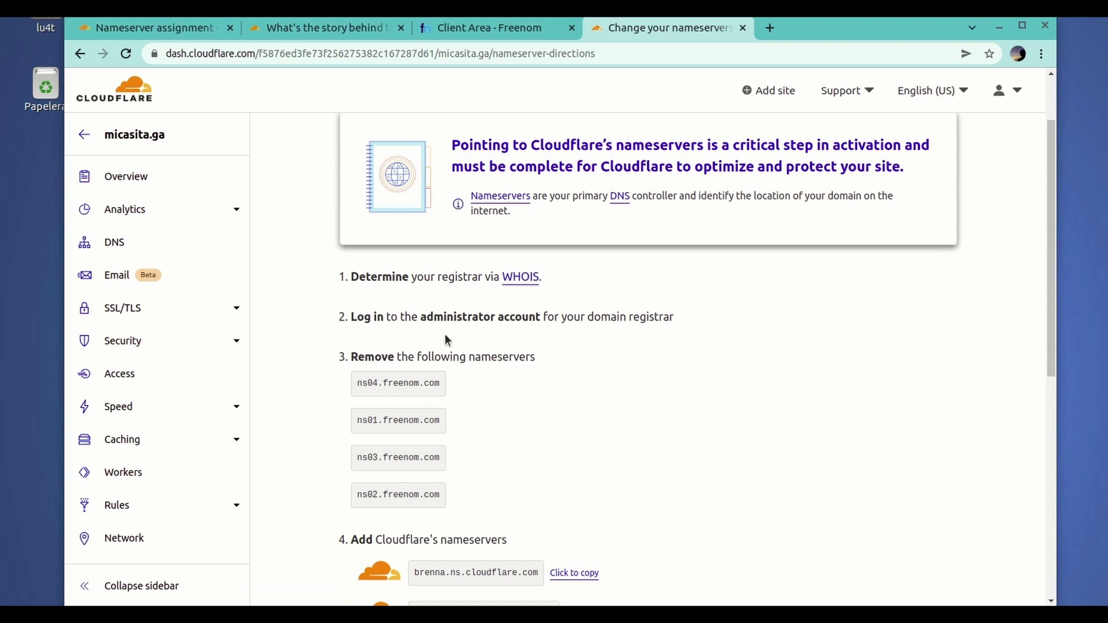
{"action": "scroll", "coordinate": [521, 380], "scroll_direction": "down", "scroll_amount": 2}
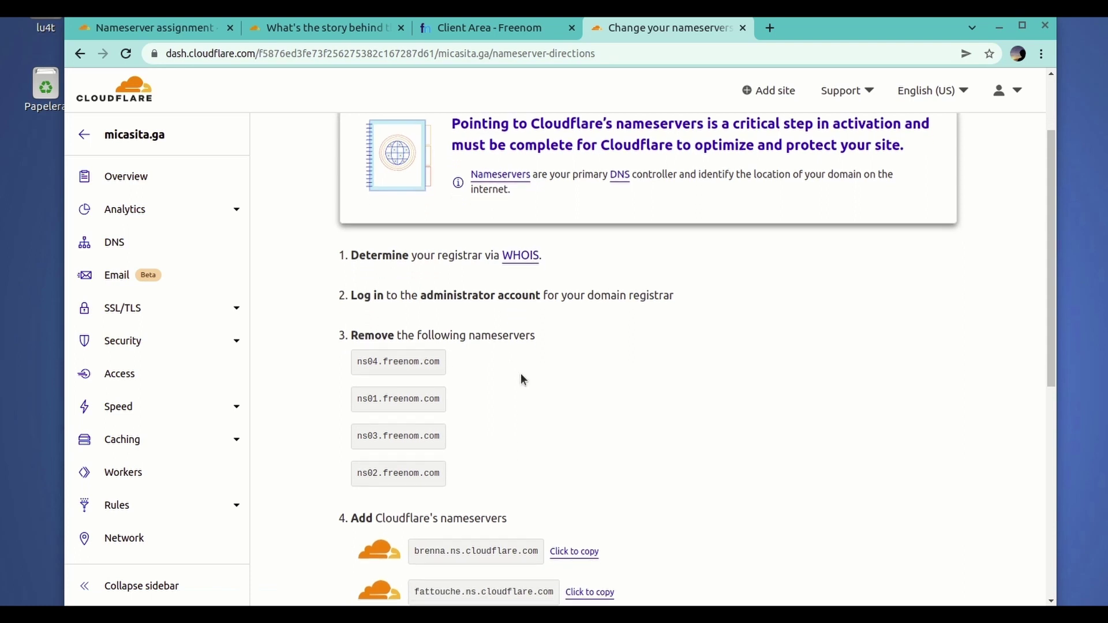
{"action": "scroll", "coordinate": [521, 378], "scroll_direction": "down", "scroll_amount": 2}
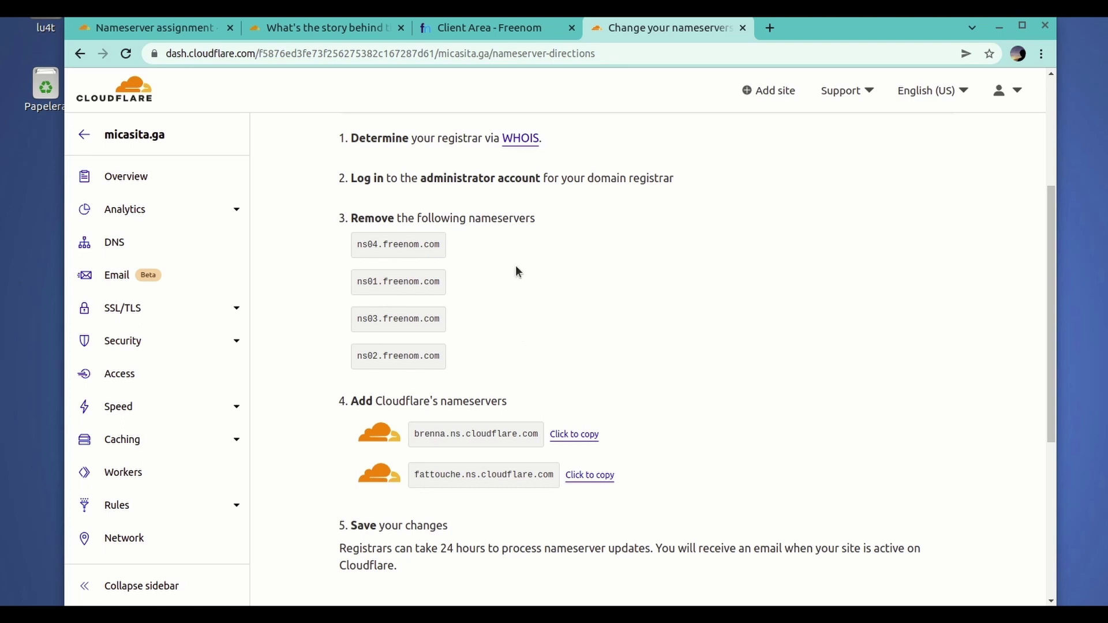
- Back in Freenom, choose Manage Domain for micasita.ga and sign in with the account e-mail and password
{"action": "left_click", "coordinate": [504, 29]}
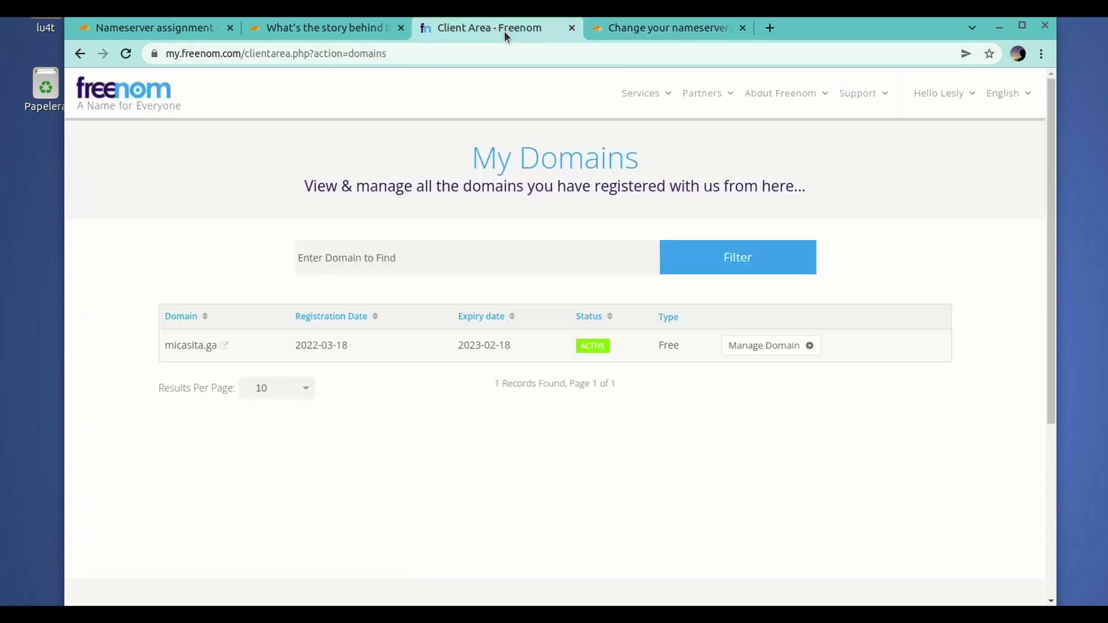
{"action": "left_click", "coordinate": [811, 347]}
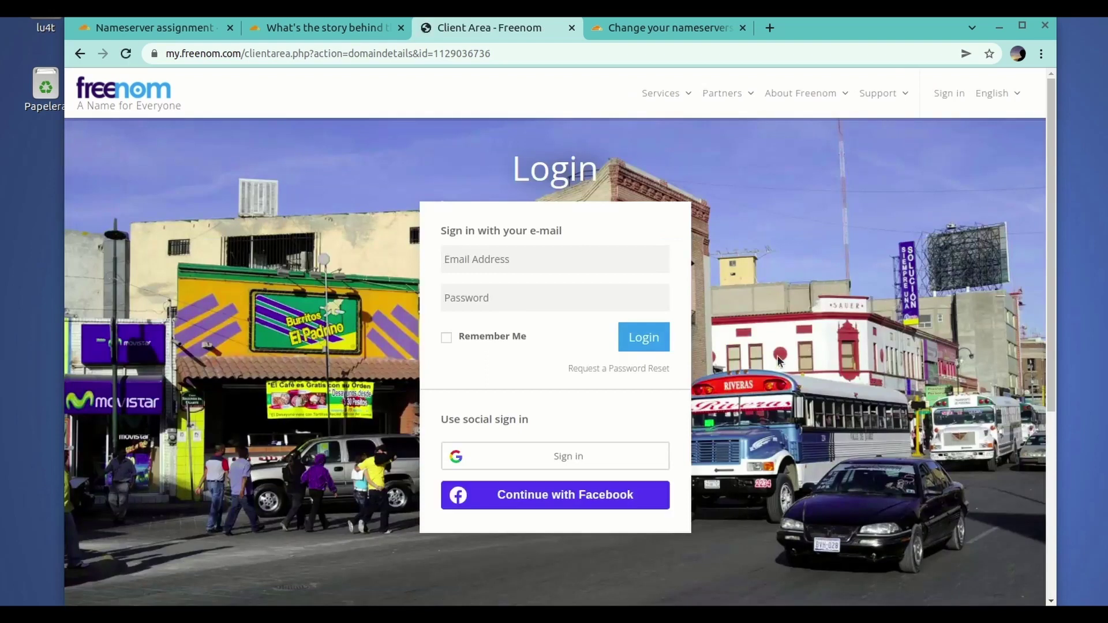
{"action": "left_click", "coordinate": [571, 257]}
{"action": "left_click", "coordinate": [507, 321]}
{"action": "left_click", "coordinate": [528, 305]}
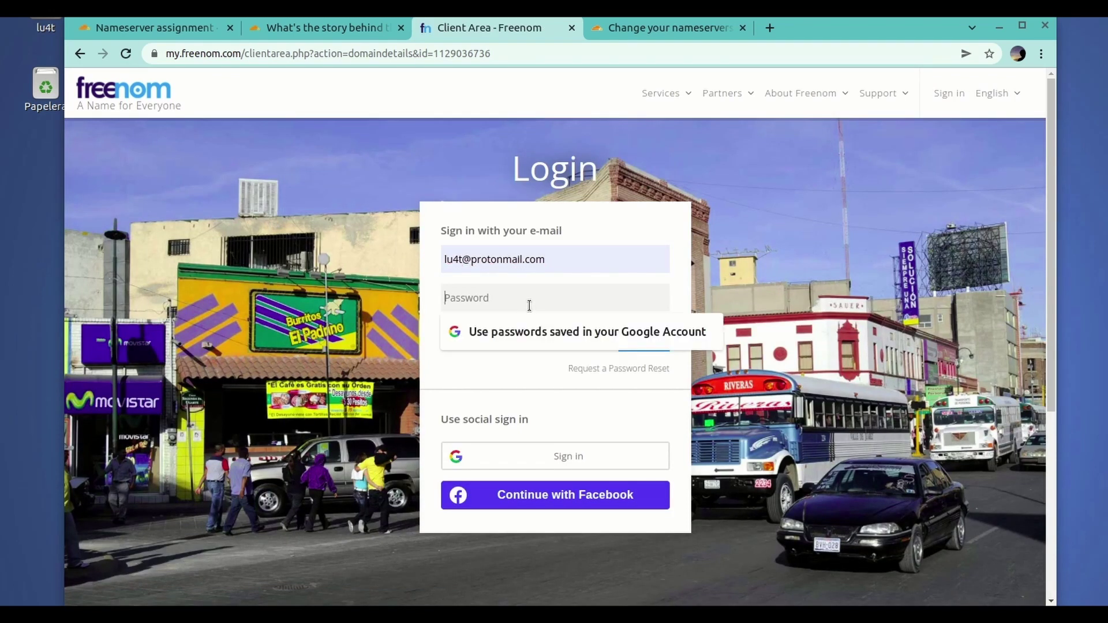
{"action": "type", "text": "••••••••••"}
{"action": "left_click", "coordinate": [645, 337]}
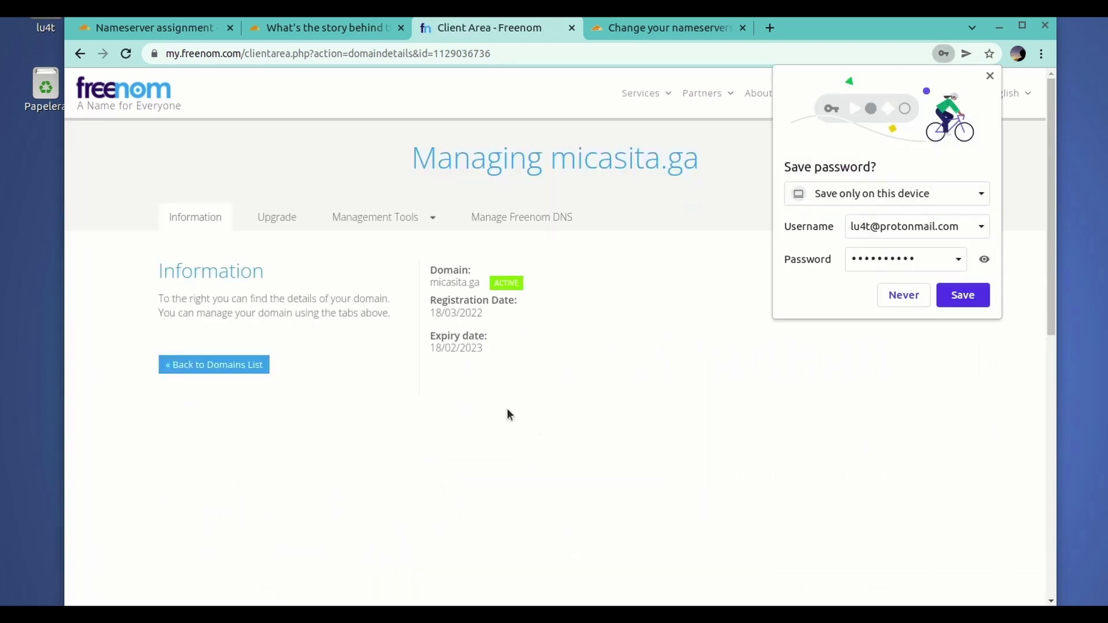
- Open Management Tools > Nameservers for micasita.ga
{"action": "left_click", "coordinate": [395, 222]}
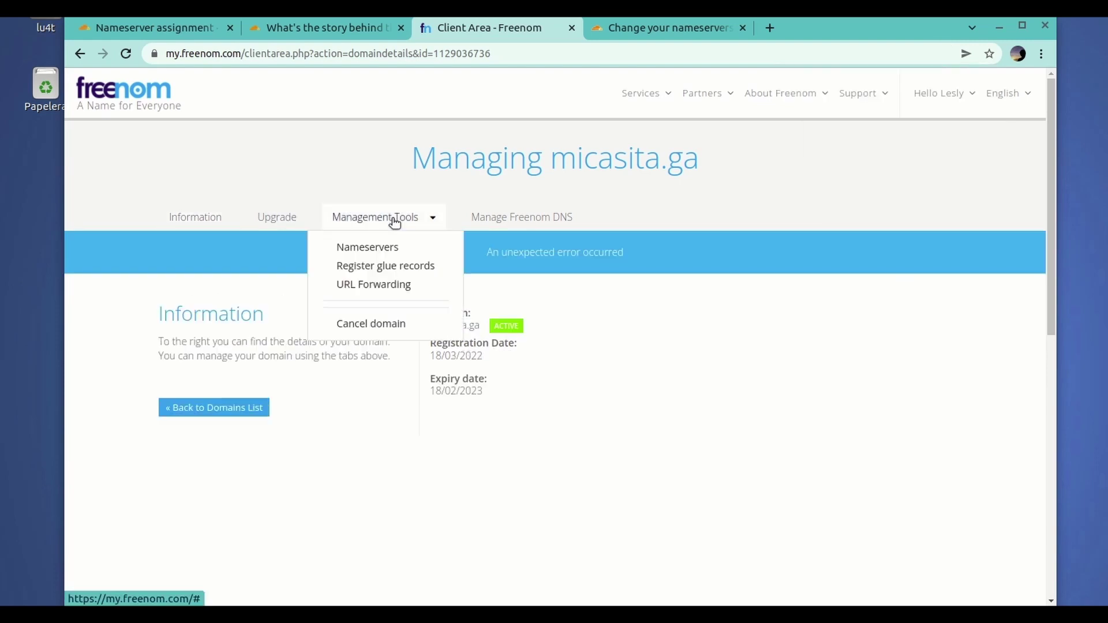
{"action": "left_click", "coordinate": [383, 250]}
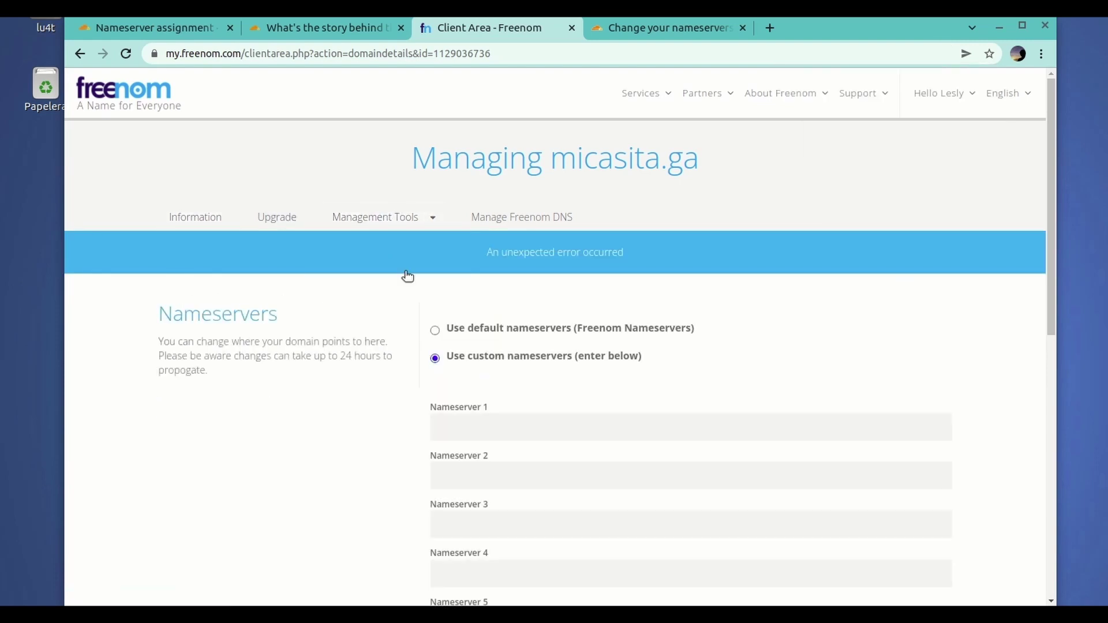
{"action": "scroll", "coordinate": [576, 384], "scroll_direction": "down", "scroll_amount": 2}
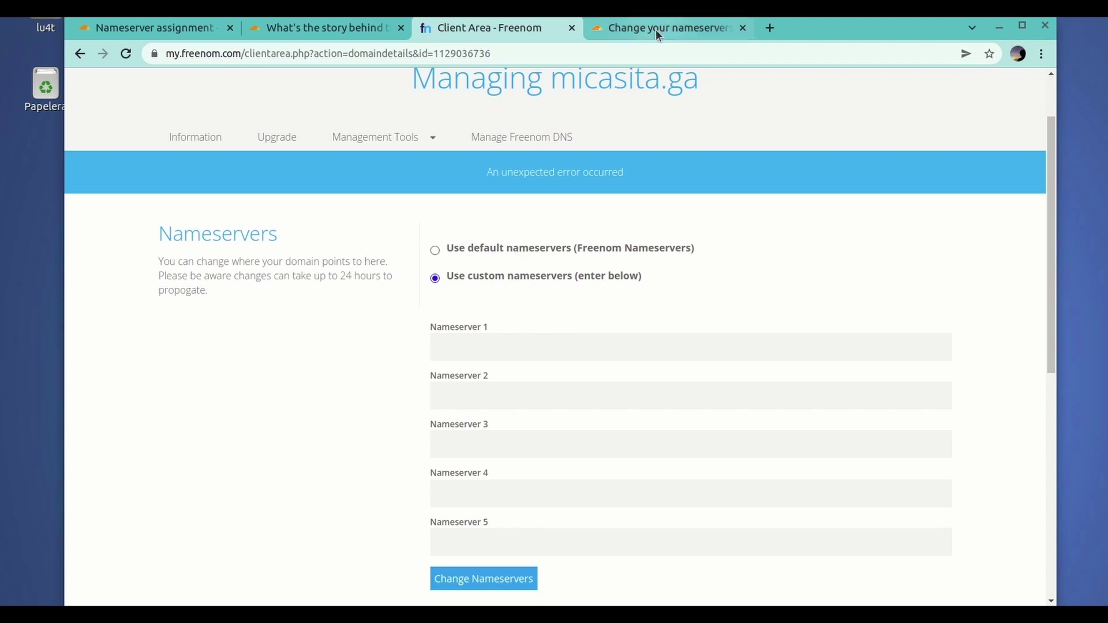
{"action": "scroll", "coordinate": [579, 342], "scroll_direction": "down", "scroll_amount": 2}
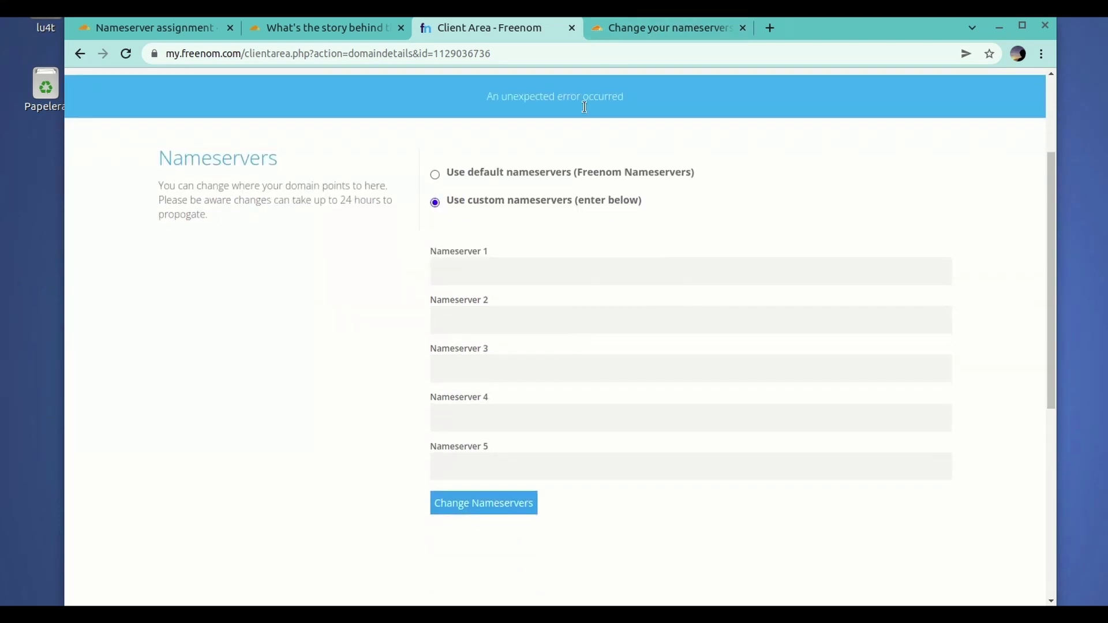
- Copy brenna.ns.cloudflare.com from Cloudflare and paste it into Freenom's Nameserver 1
{"action": "left_click", "coordinate": [677, 25]}
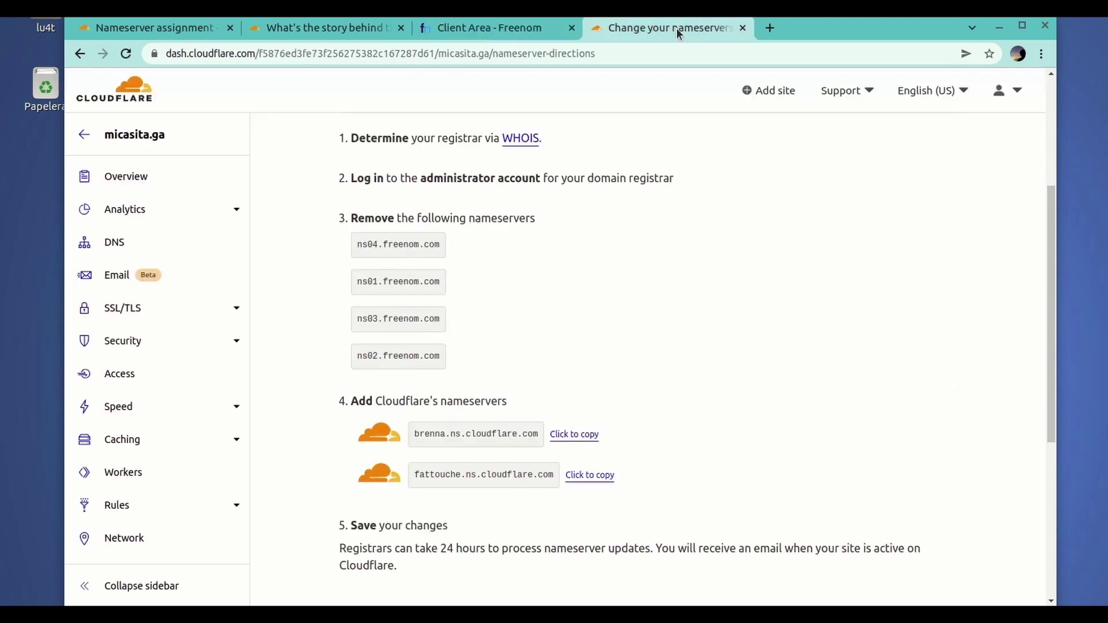
{"action": "left_click", "coordinate": [575, 435]}
{"action": "left_click", "coordinate": [532, 32]}
{"action": "left_click", "coordinate": [484, 272]}
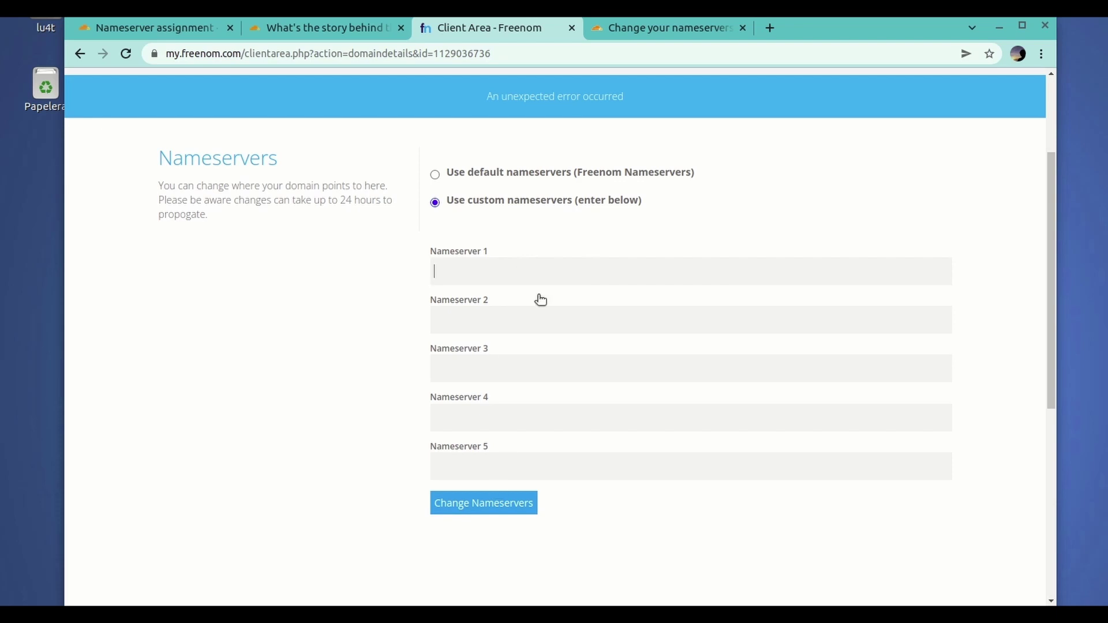
{"action": "right_click", "coordinate": [540, 271]}
{"action": "left_click", "coordinate": [597, 363]}
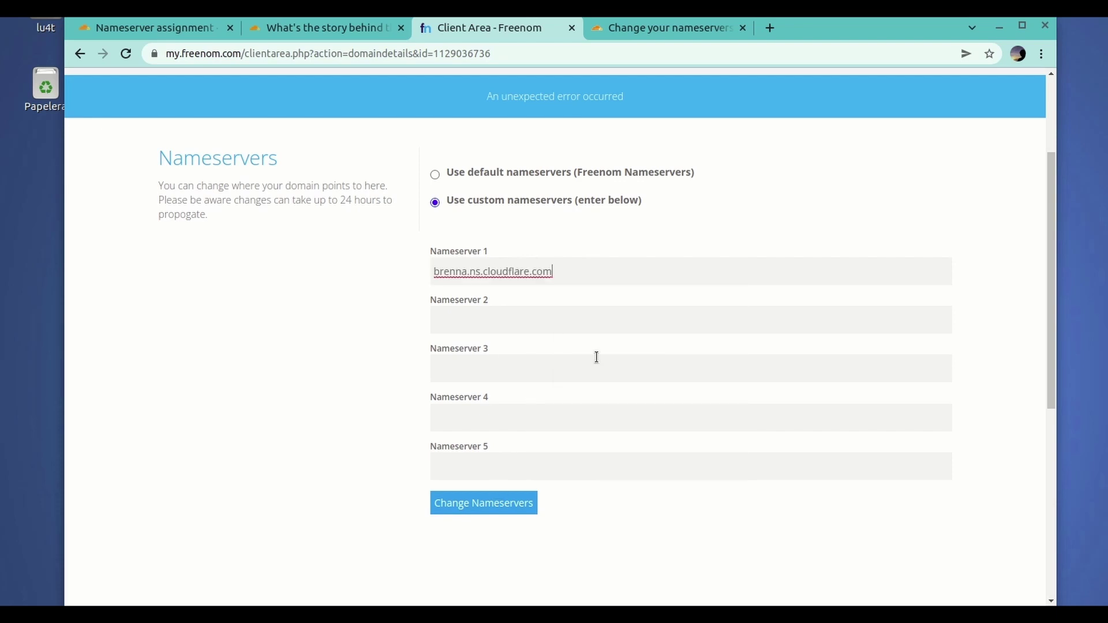
- Paste fattouche.ns.cloudflare.com into Nameserver 2 and save the nameserver change
{"action": "left_click", "coordinate": [667, 27]}
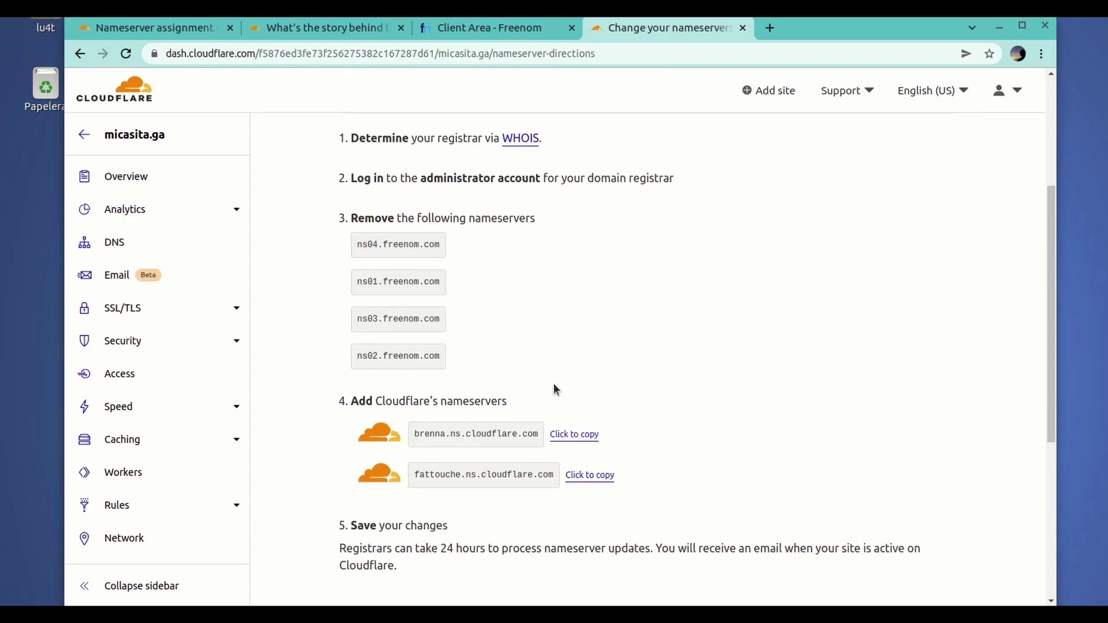
{"action": "left_click", "coordinate": [605, 479]}
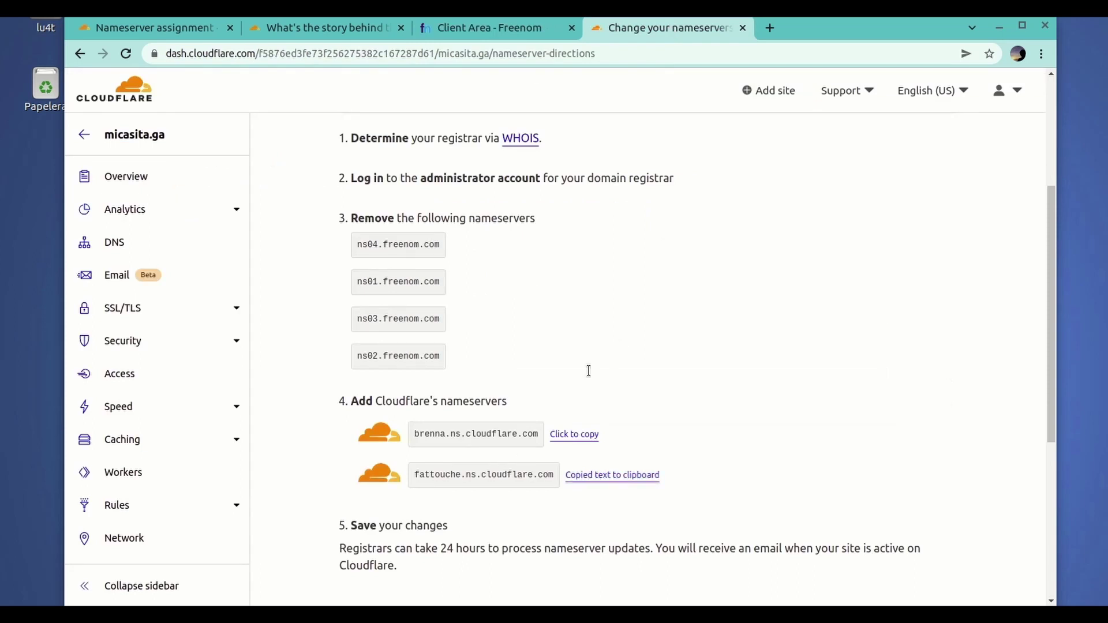
{"action": "left_click", "coordinate": [498, 29]}
{"action": "left_click", "coordinate": [523, 325]}
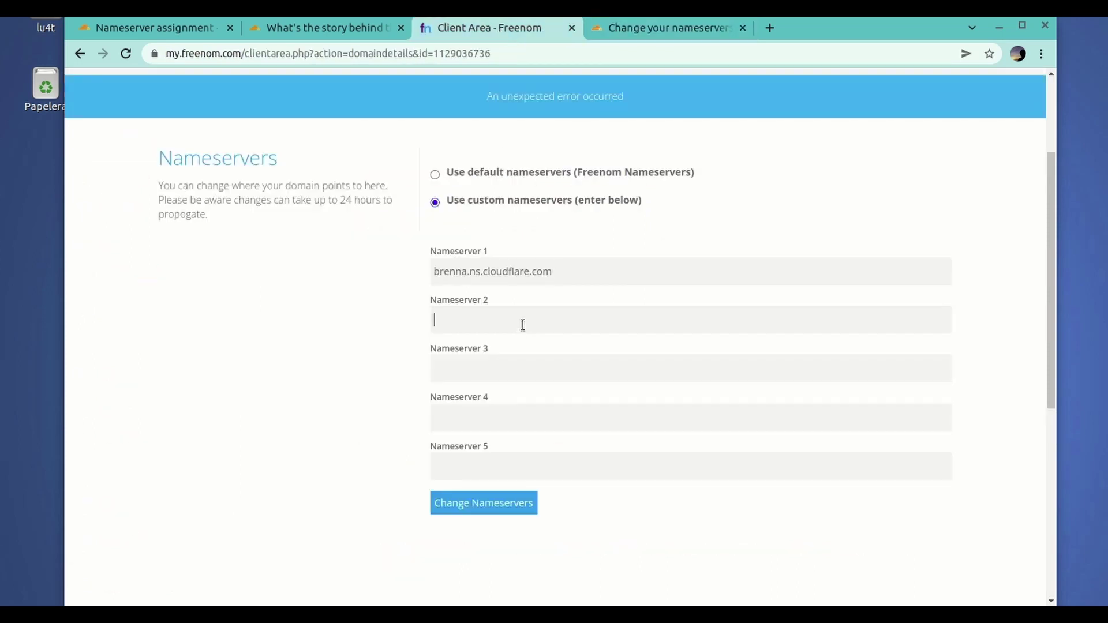
{"action": "right_click", "coordinate": [523, 325]}
{"action": "left_click", "coordinate": [586, 417]}
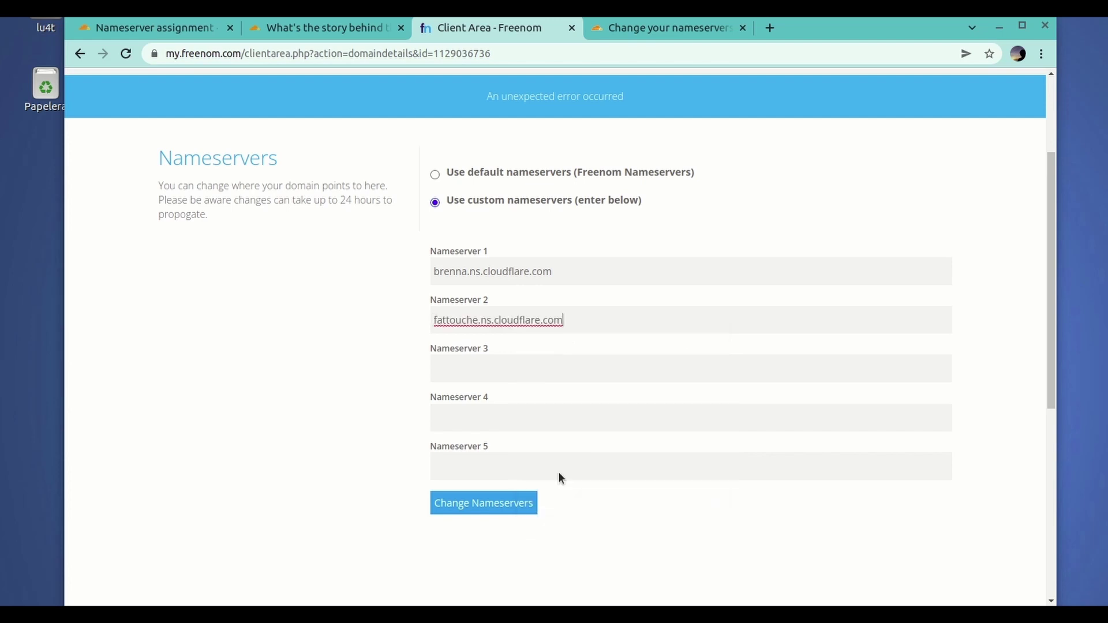
{"action": "left_click", "coordinate": [523, 503]}
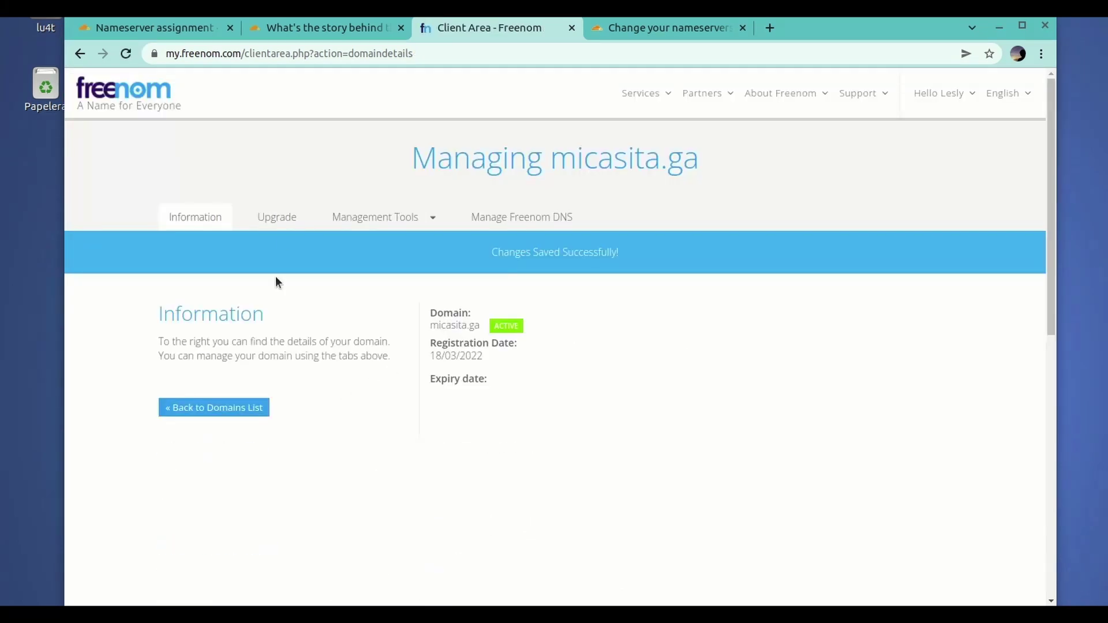
{"action": "left_click", "coordinate": [202, 407]}
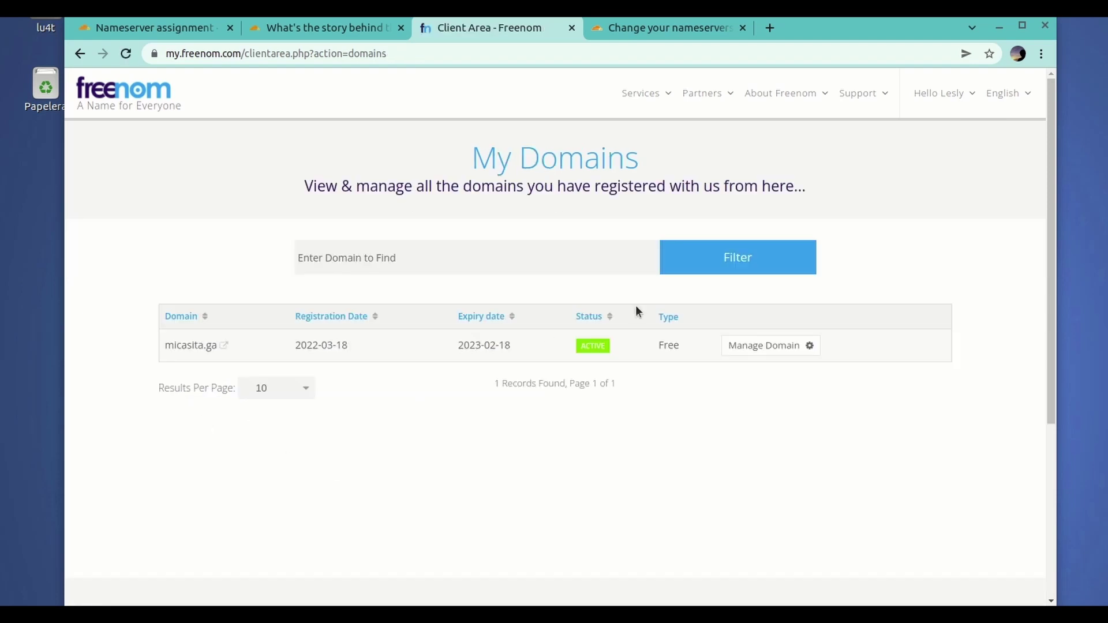
- Reopen micasita.ga's Nameservers form to verify the BRENNA and FATTOUCHE Cloudflare entries
{"action": "left_click", "coordinate": [742, 343]}
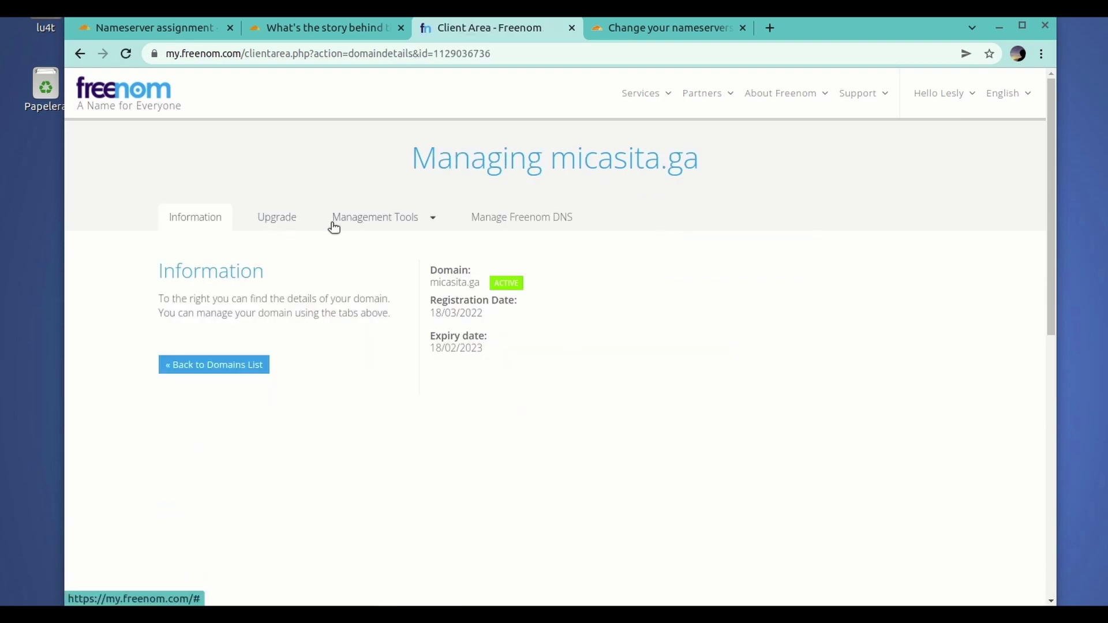
{"action": "left_click", "coordinate": [216, 364]}
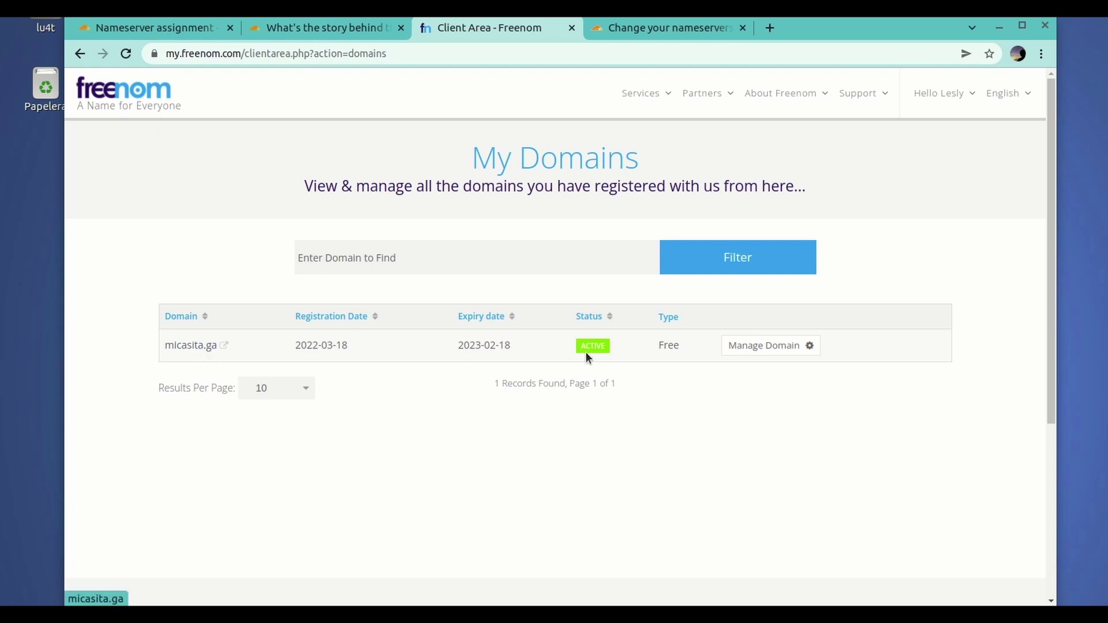
{"action": "left_click", "coordinate": [740, 351]}
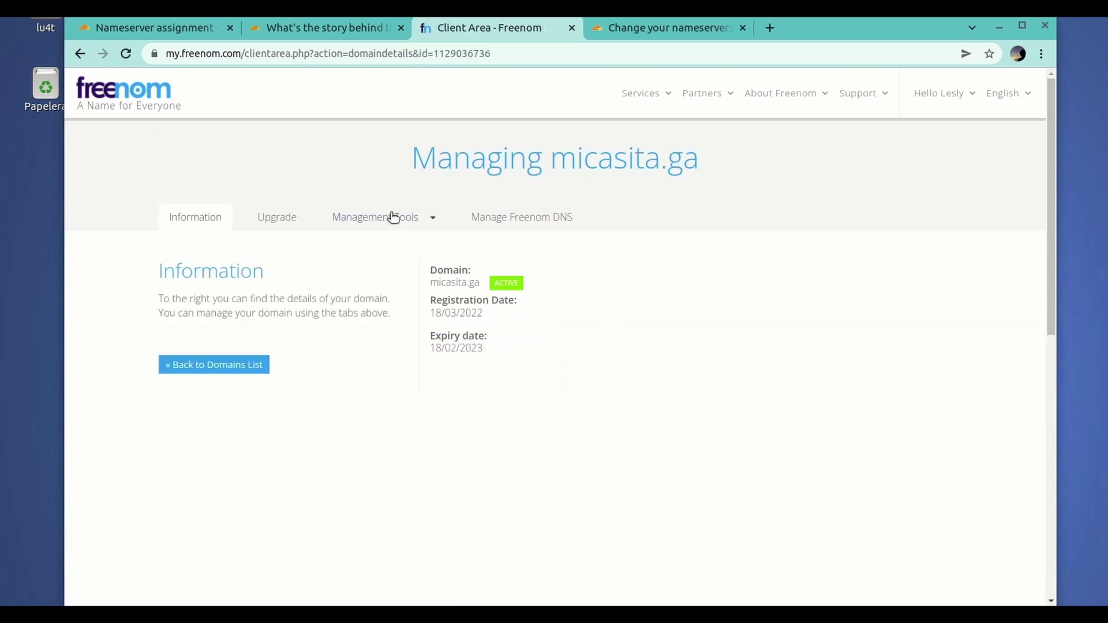
{"action": "left_click", "coordinate": [380, 224]}
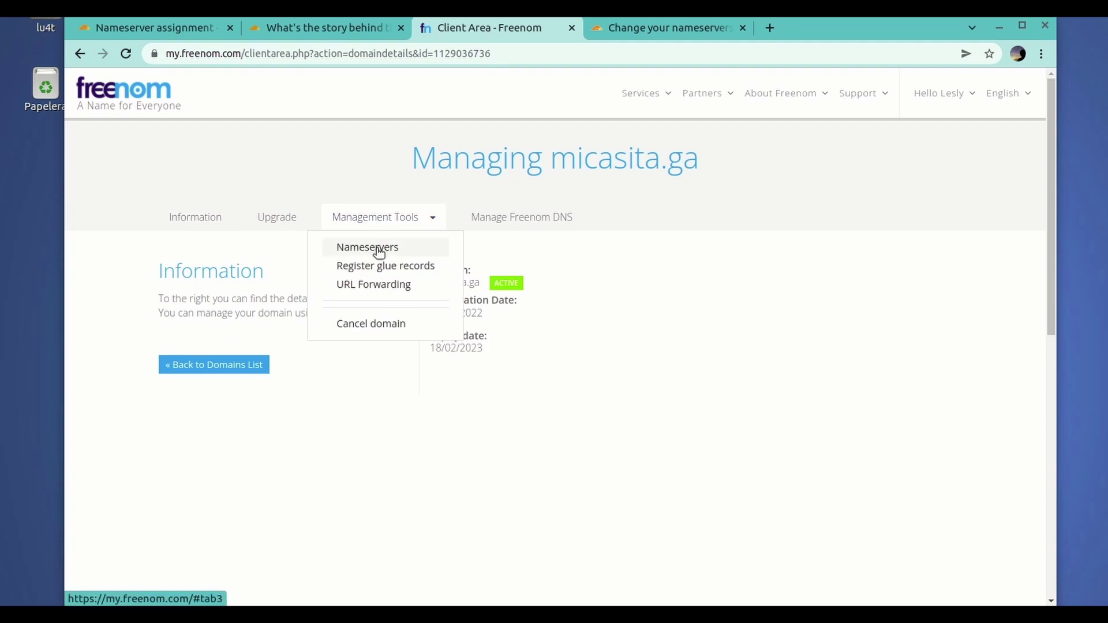
{"action": "left_click", "coordinate": [377, 248]}
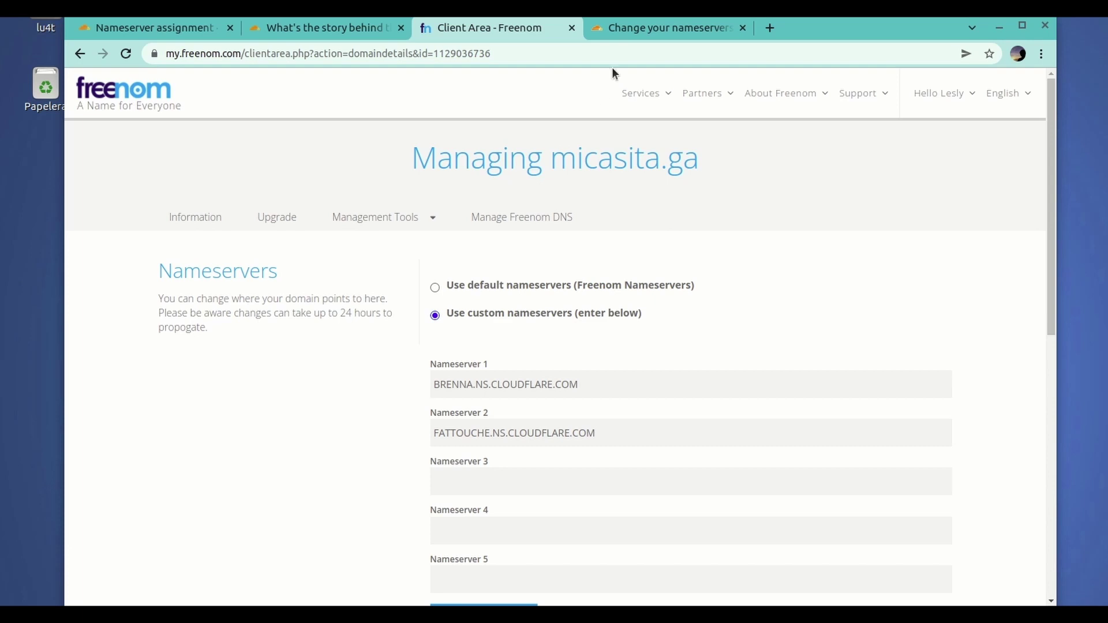
{"action": "left_click", "coordinate": [645, 29]}
- Tell Cloudflare the nameservers are updated and skip the configuration recommendations
{"action": "scroll", "coordinate": [564, 269], "scroll_direction": "down", "scroll_amount": 5}
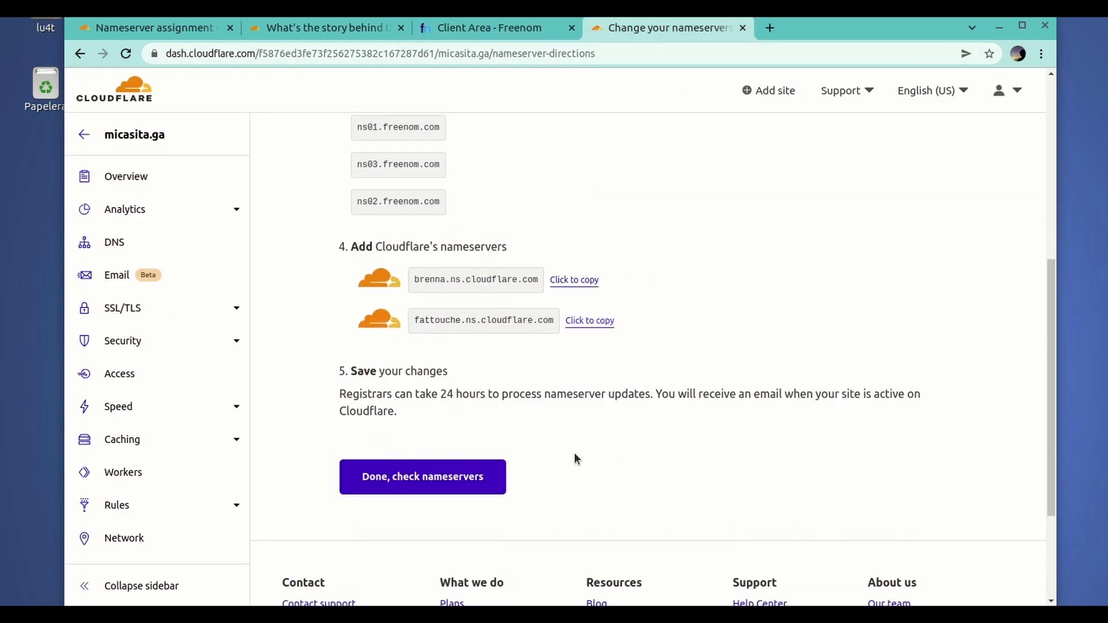
{"action": "left_click", "coordinate": [439, 476]}
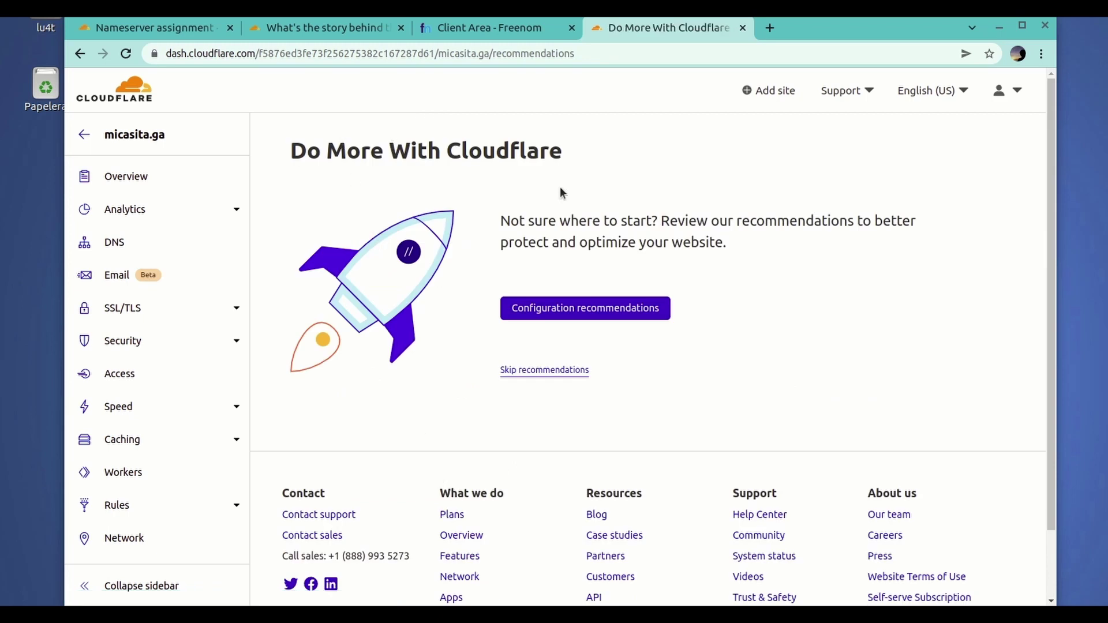
{"action": "left_click", "coordinate": [571, 374]}
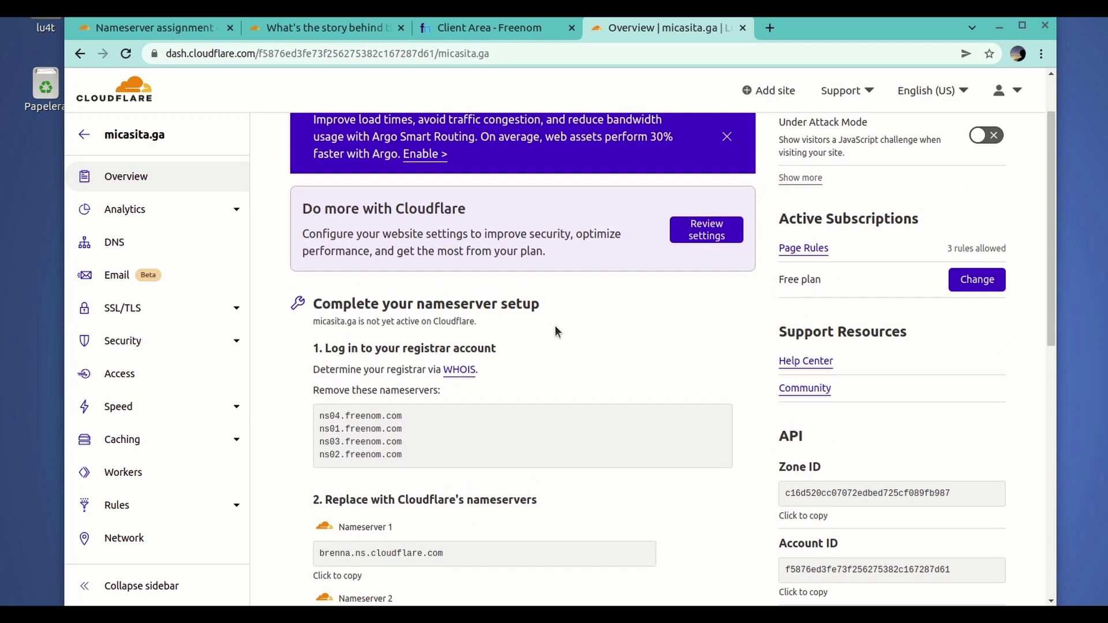
- Request an immediate Check nameservers run for micasita.ga from the Overview page
{"action": "scroll", "coordinate": [555, 327], "scroll_direction": "up", "scroll_amount": 2}
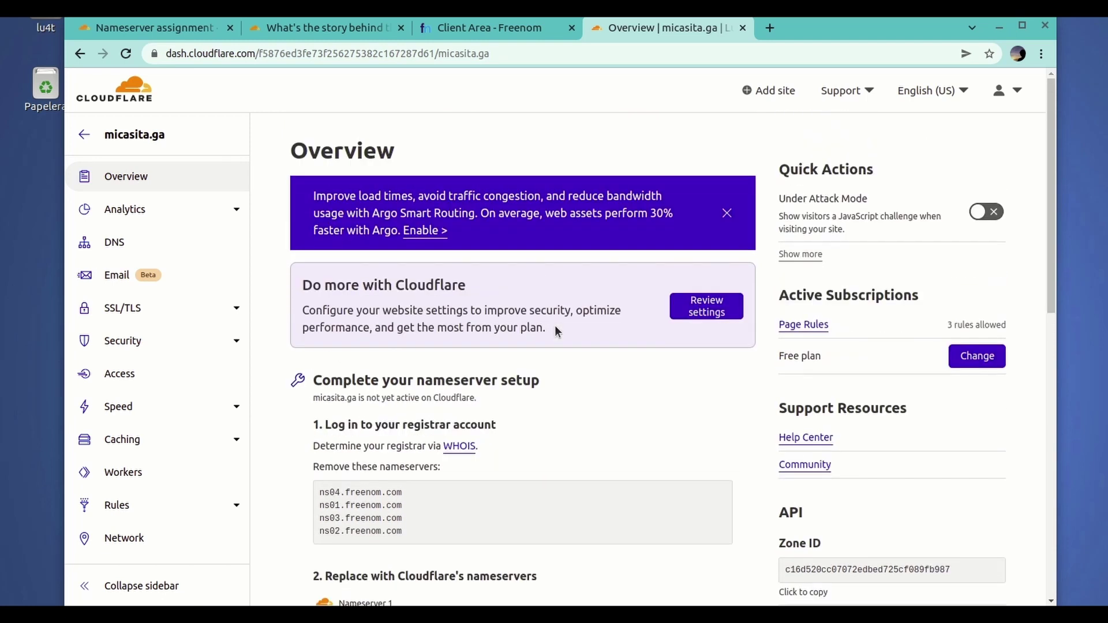
{"action": "scroll", "coordinate": [555, 329], "scroll_direction": "down", "scroll_amount": 2}
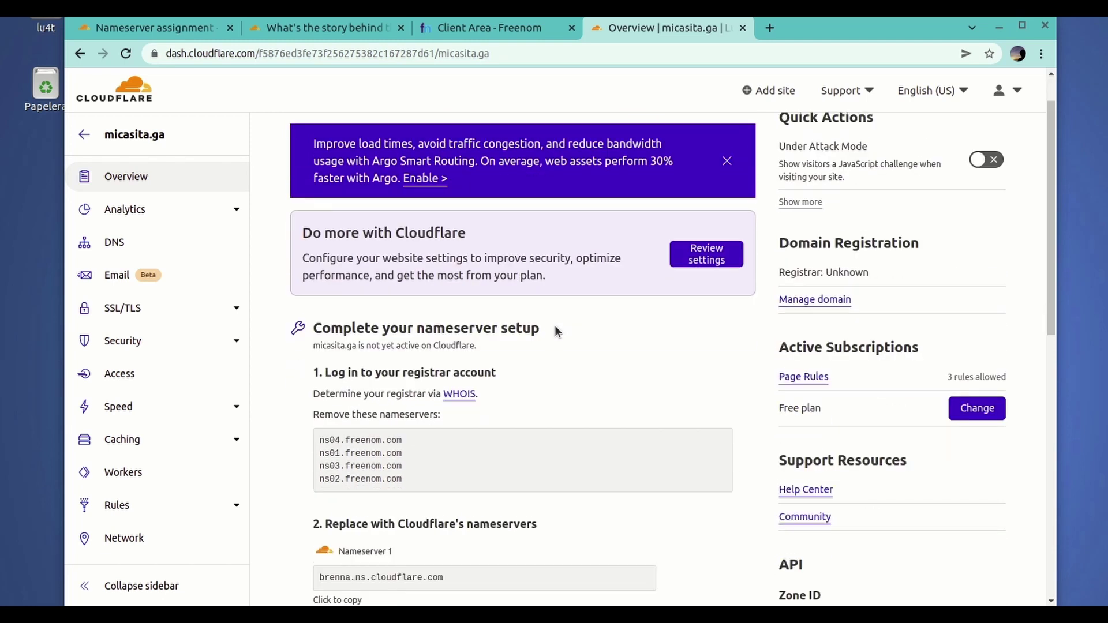
{"action": "scroll", "coordinate": [556, 330], "scroll_direction": "down", "scroll_amount": 5}
{"action": "scroll", "coordinate": [555, 330], "scroll_direction": "up", "scroll_amount": 4}
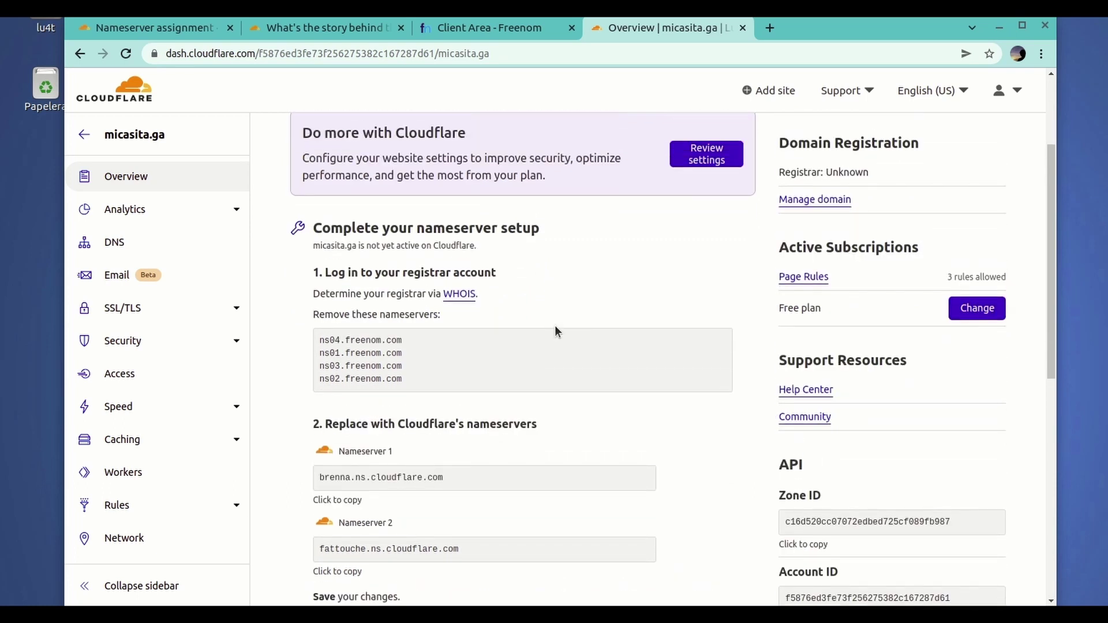
{"action": "scroll", "coordinate": [555, 332], "scroll_direction": "up", "scroll_amount": 2}
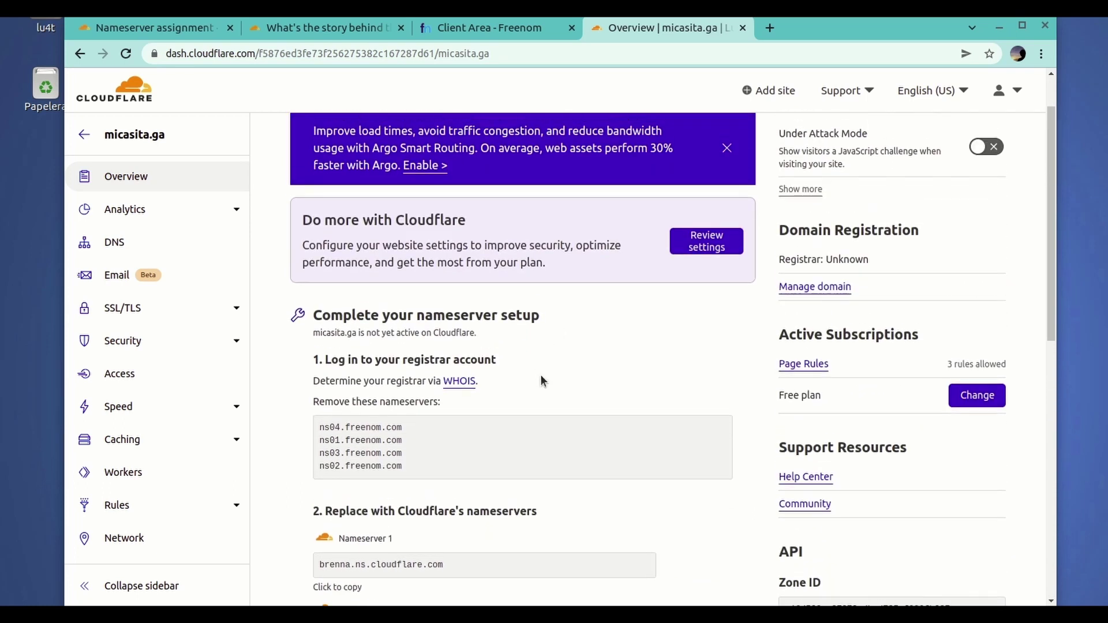
{"action": "scroll", "coordinate": [542, 378], "scroll_direction": "down", "scroll_amount": 9}
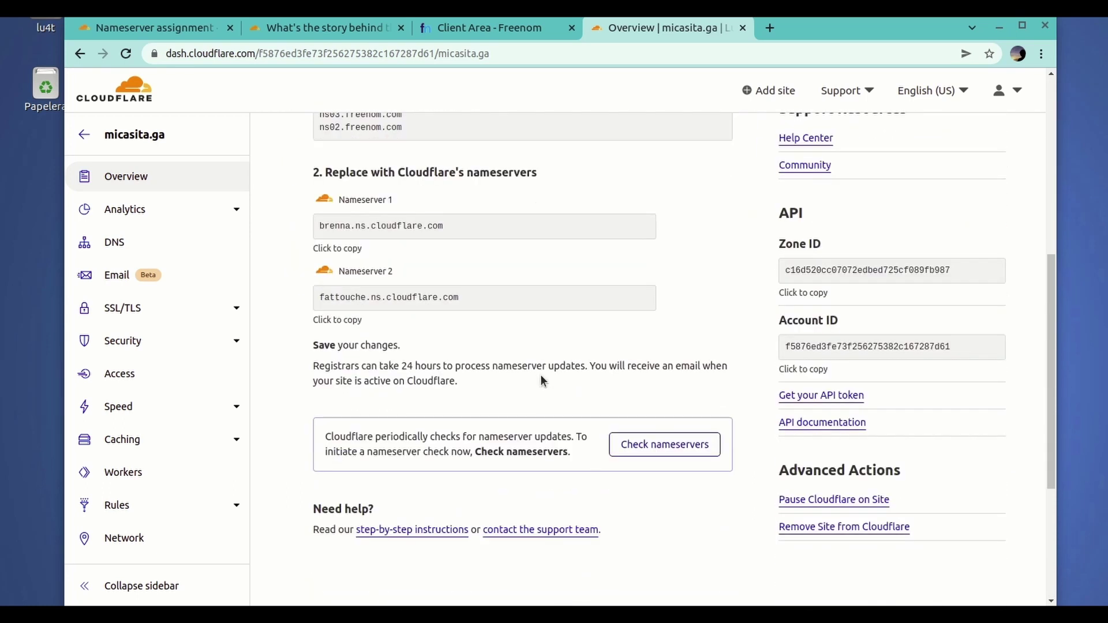
{"action": "left_click", "coordinate": [657, 432]}
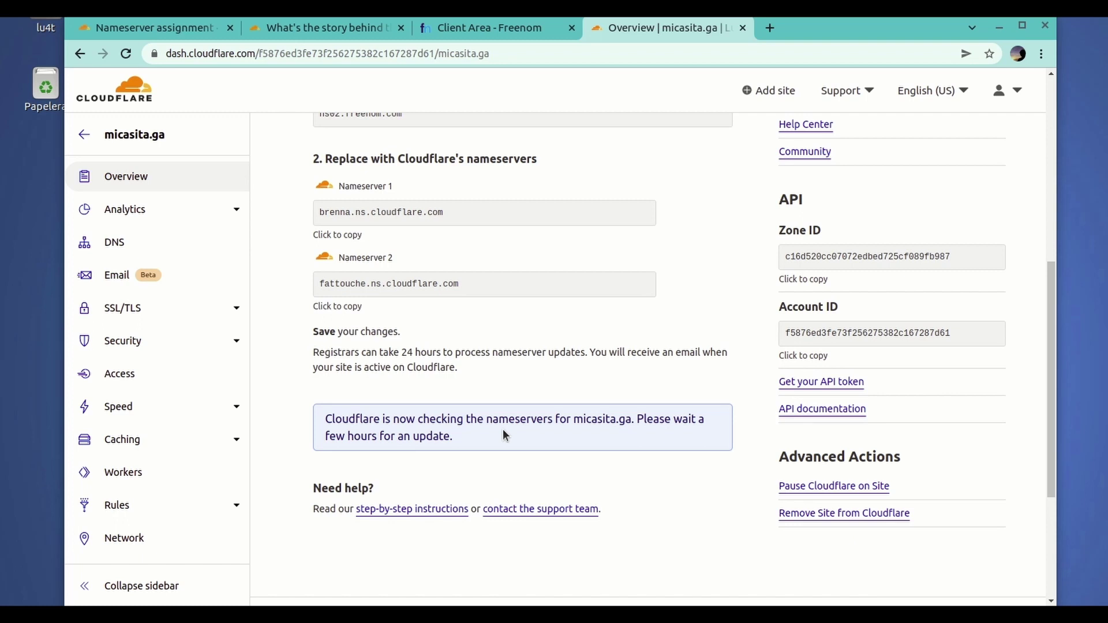
- Compare the pending-check message with Freenom's nameservers, then open micasita.ga's DNS page
{"action": "scroll", "coordinate": [609, 352], "scroll_direction": "down", "scroll_amount": 1}
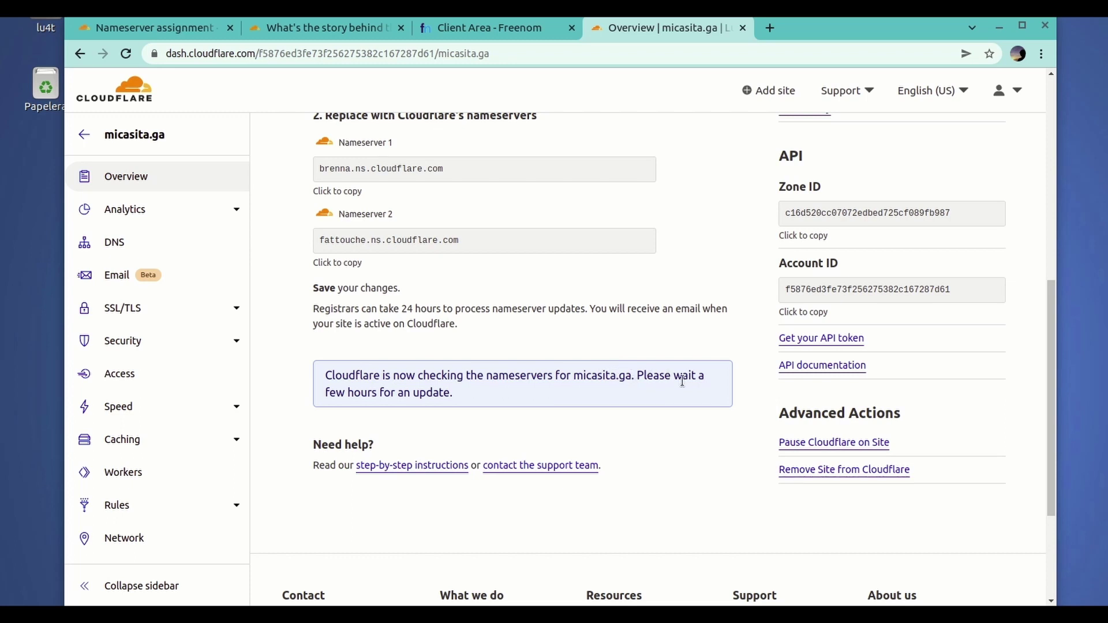
{"action": "left_click_drag", "start_coordinate": [466, 393], "coordinate": [308, 372]}
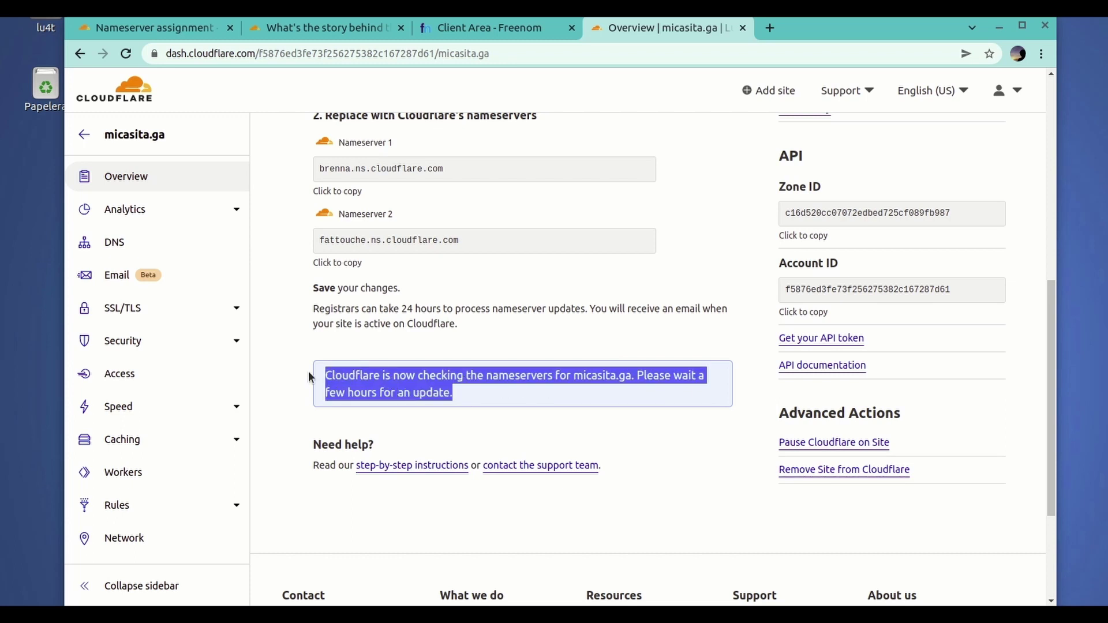
{"action": "left_click", "coordinate": [508, 395]}
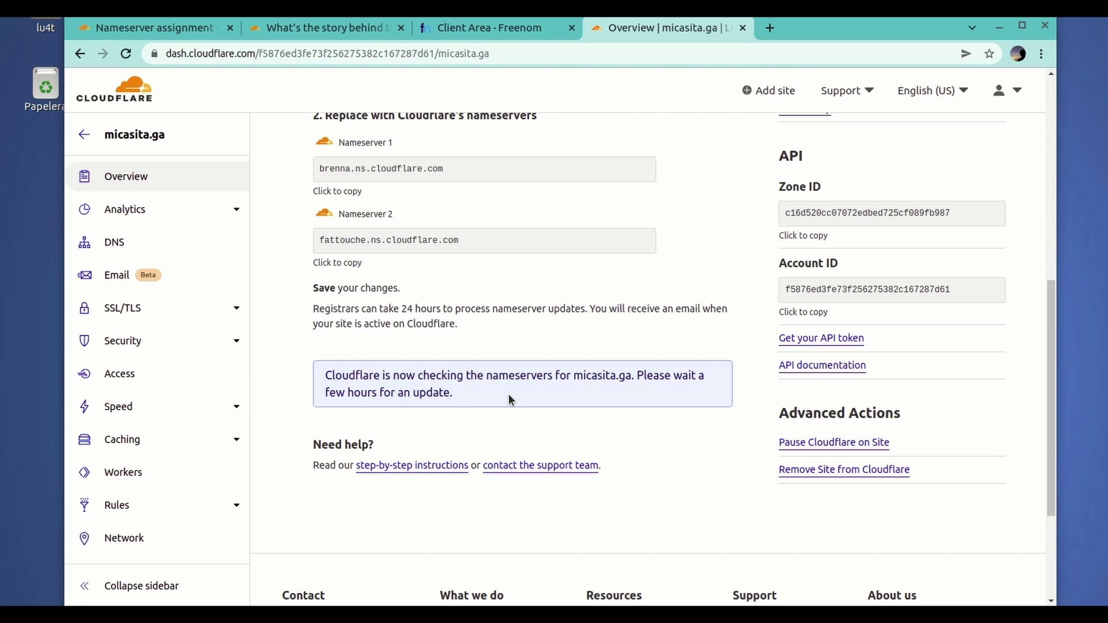
{"action": "scroll", "coordinate": [498, 345], "scroll_direction": "up", "scroll_amount": 3}
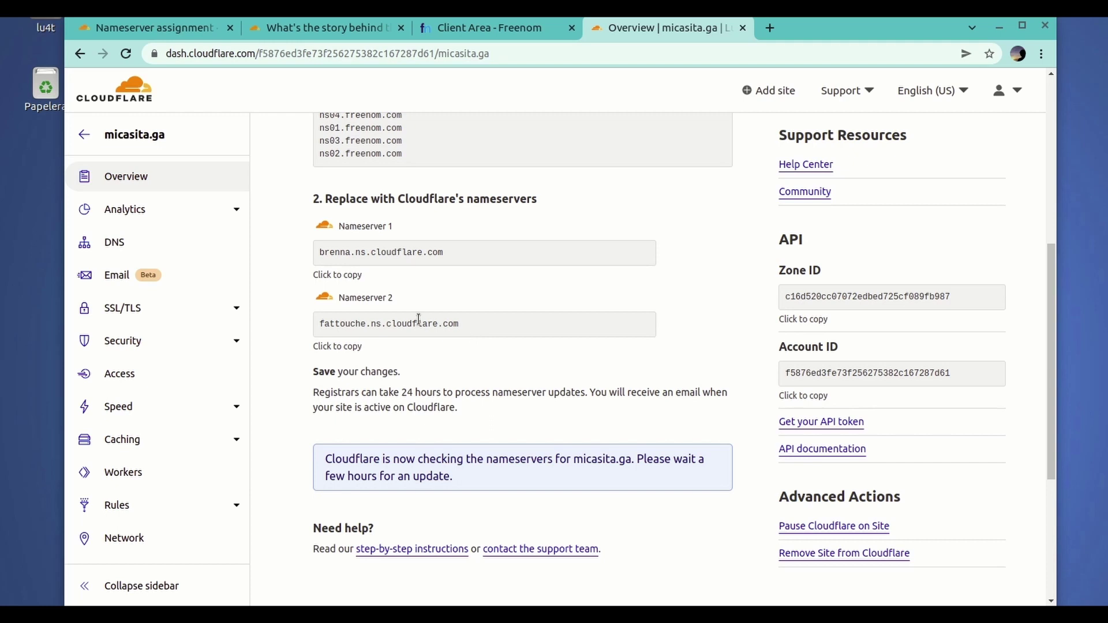
{"action": "left_click", "coordinate": [515, 27]}
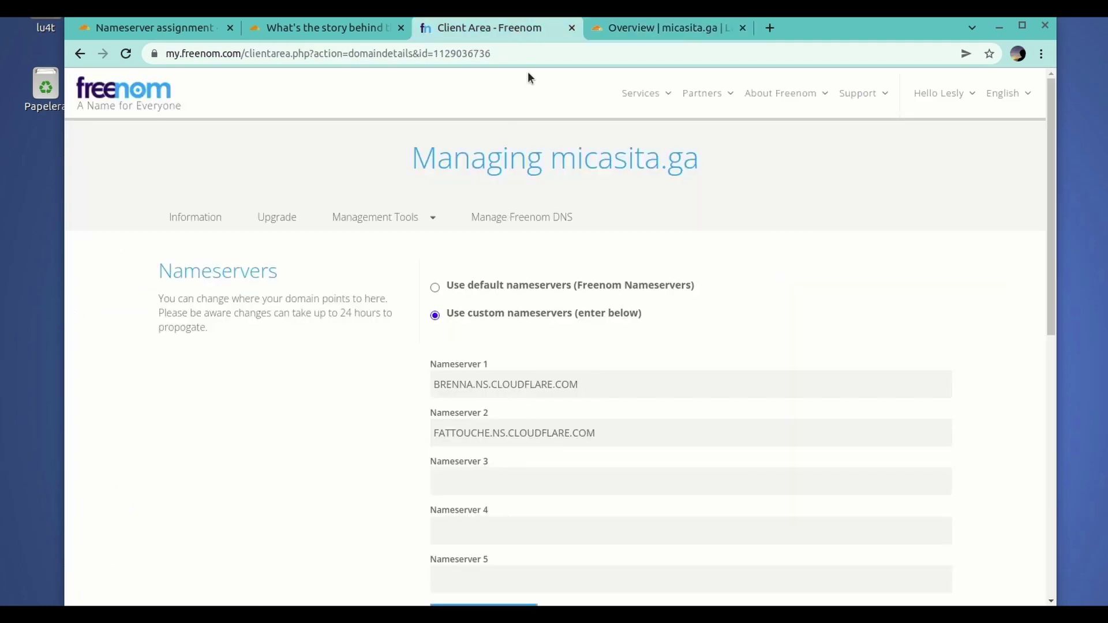
{"action": "left_click", "coordinate": [642, 32]}
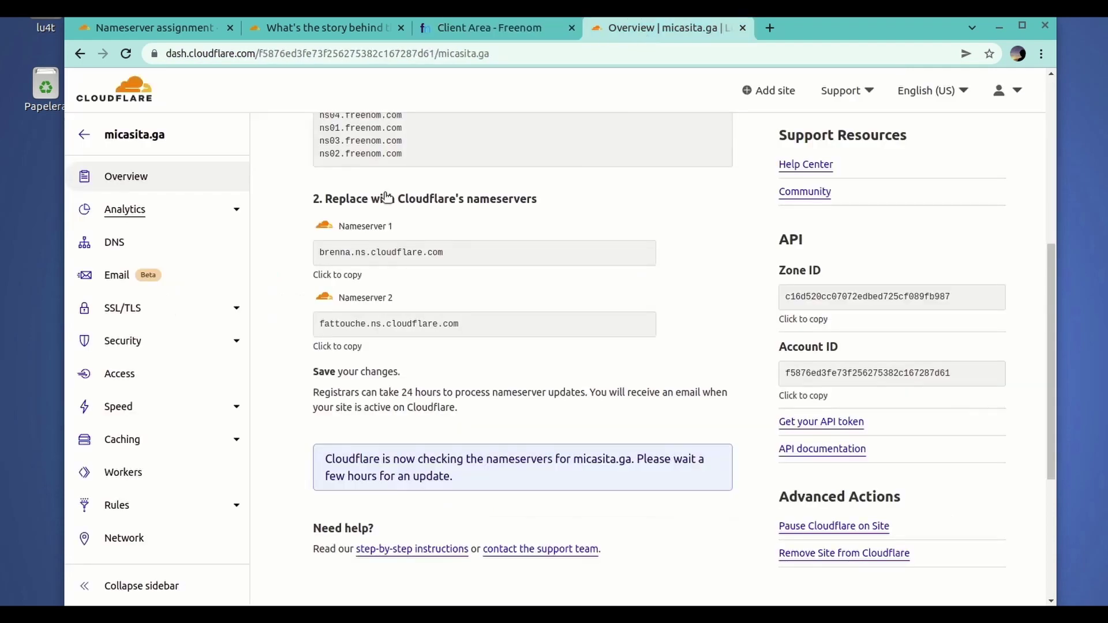
{"action": "left_click", "coordinate": [126, 242]}
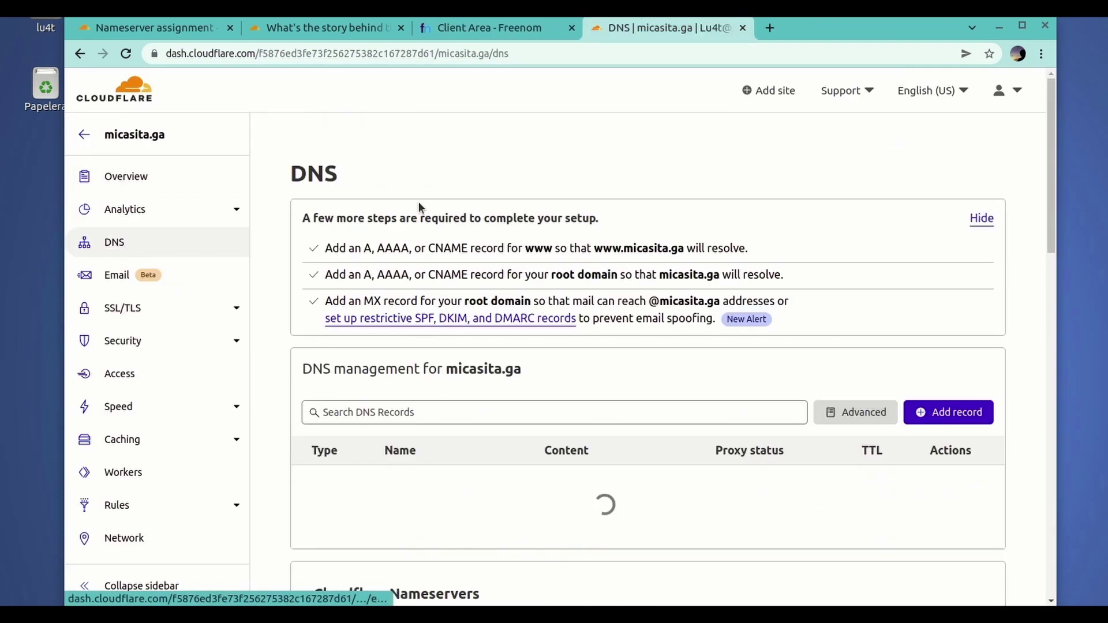
- Check micasita.ga's two assigned Cloudflare nameservers on the DNS page, then go back to Overview
{"action": "scroll", "coordinate": [666, 340], "scroll_direction": "down", "scroll_amount": 2}
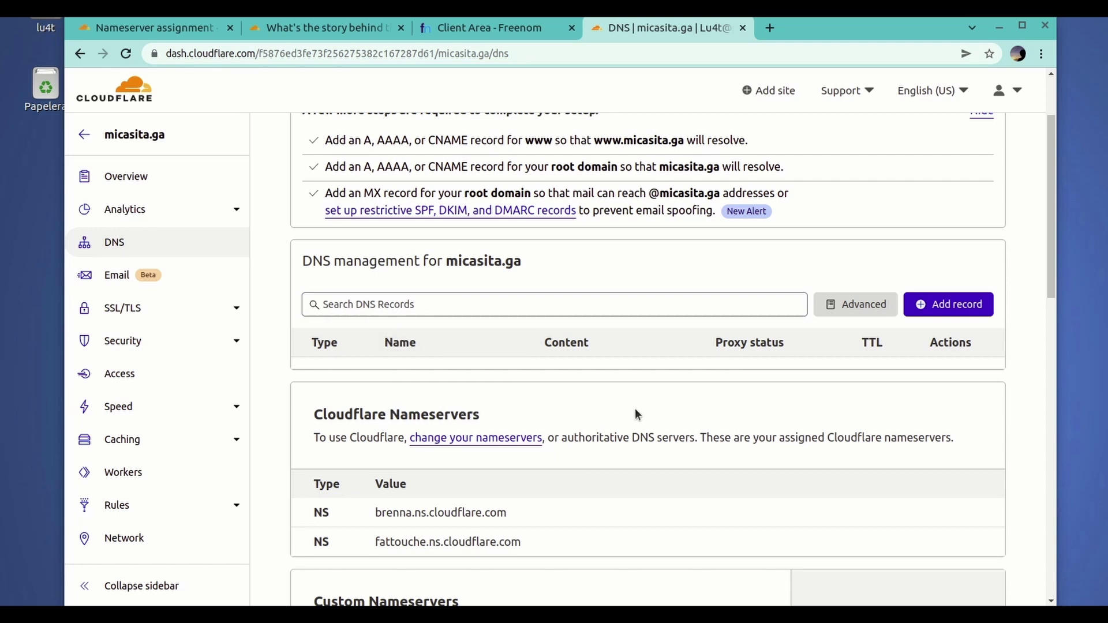
{"action": "scroll", "coordinate": [628, 411], "scroll_direction": "down", "scroll_amount": 1}
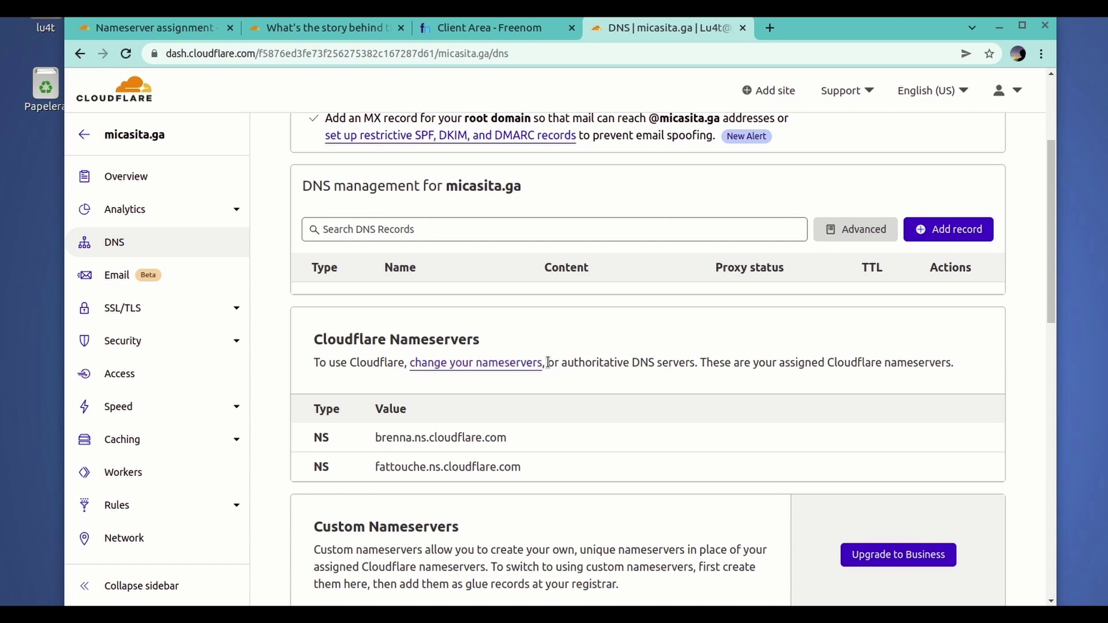
{"action": "scroll", "coordinate": [762, 358], "scroll_direction": "down", "scroll_amount": 1}
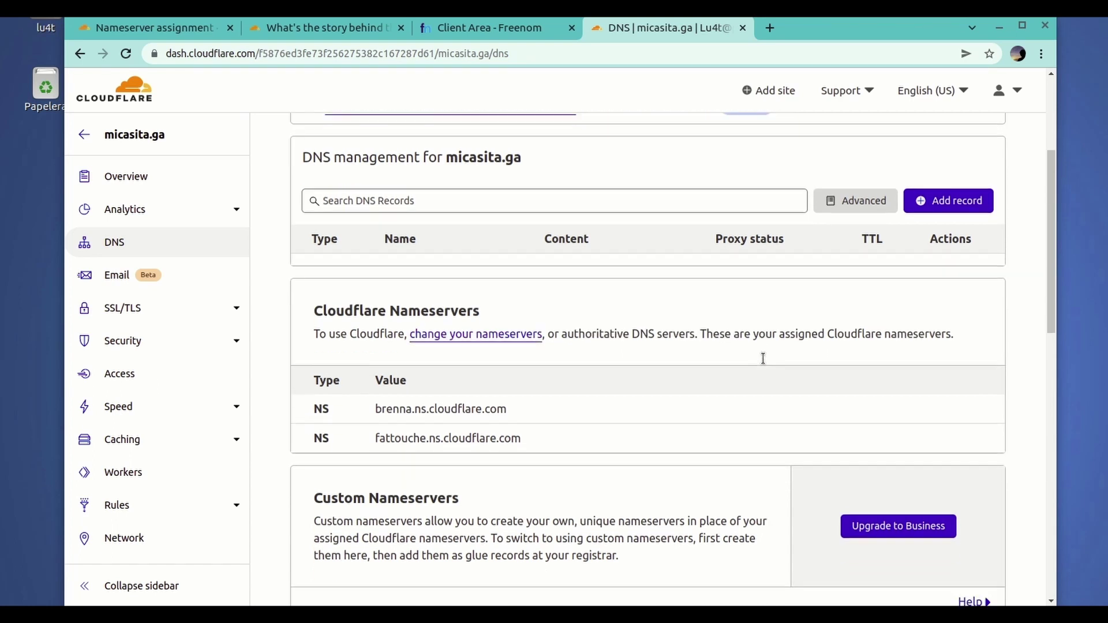
{"action": "scroll", "coordinate": [764, 358], "scroll_direction": "up", "scroll_amount": 1}
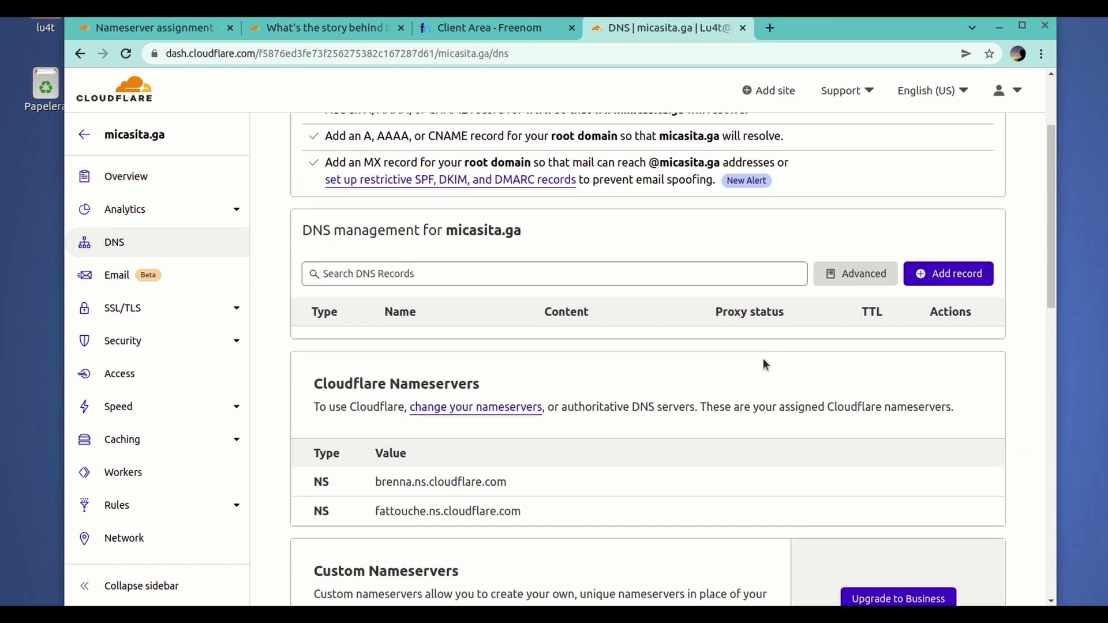
{"action": "scroll", "coordinate": [764, 359], "scroll_direction": "up", "scroll_amount": 1}
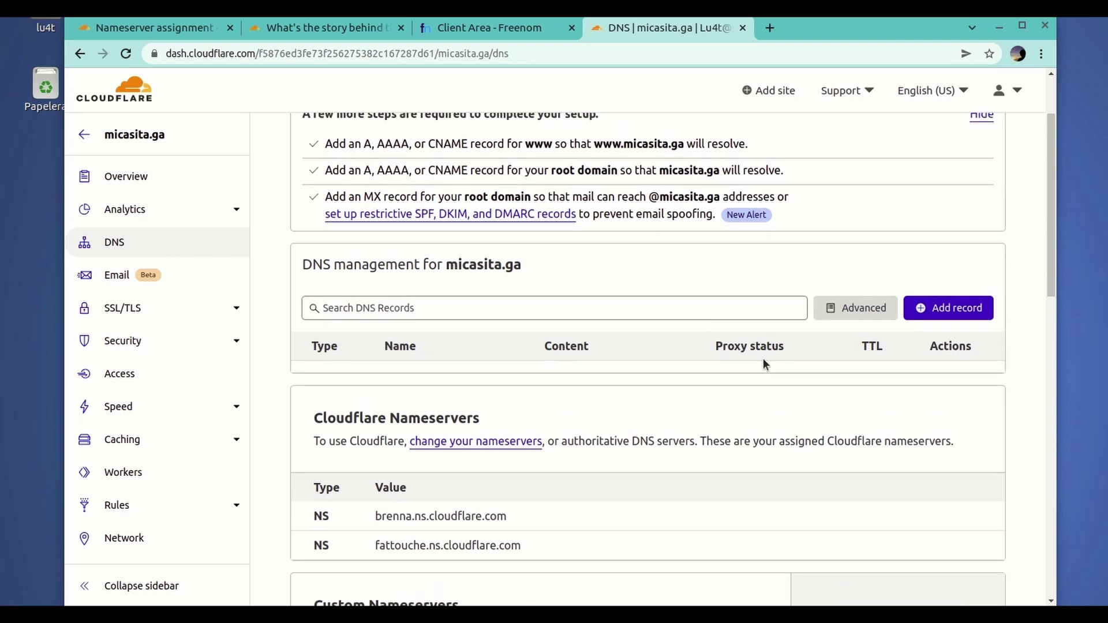
{"action": "scroll", "coordinate": [766, 362], "scroll_direction": "up", "scroll_amount": 1}
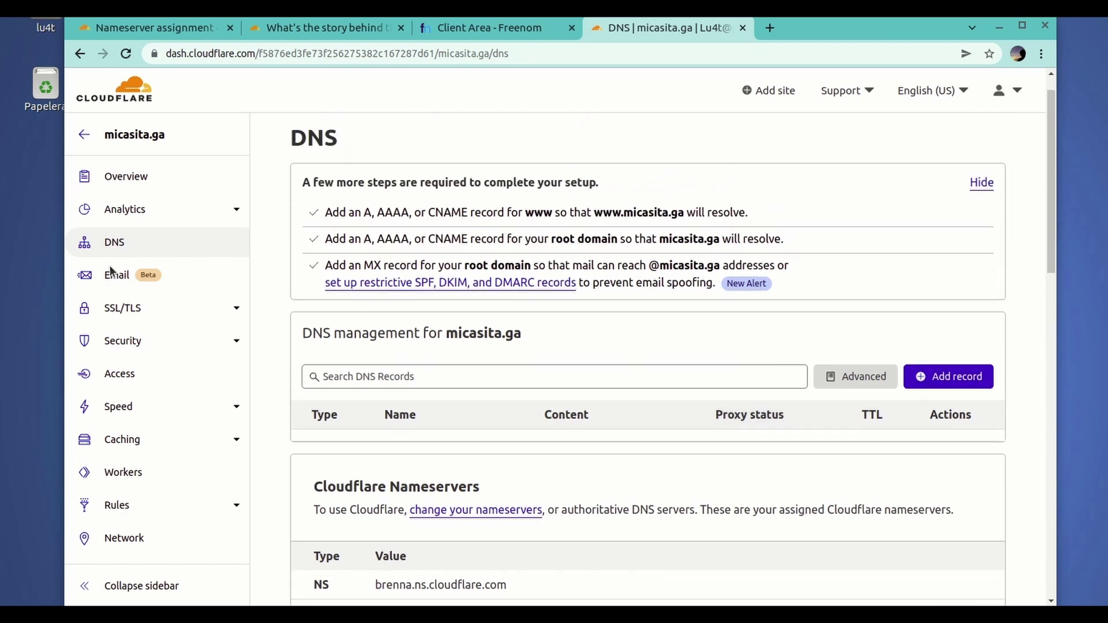
{"action": "left_click", "coordinate": [127, 178]}
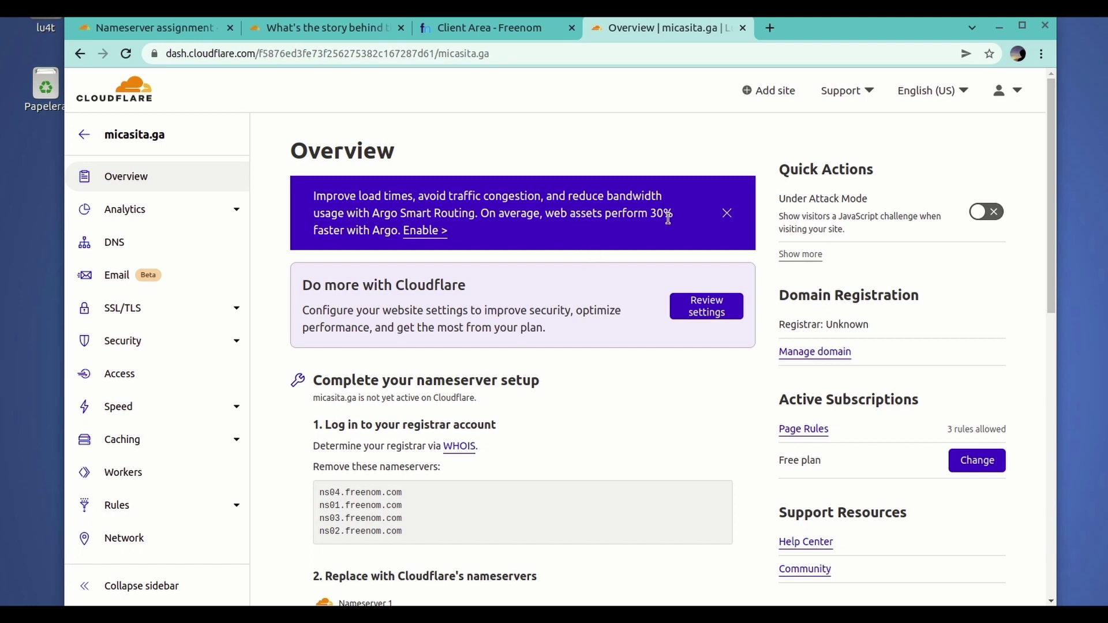
- Dismiss the Argo Smart Routing promotion, view domain registration, then open the now-Active micasita.ga from Websites
{"action": "left_click", "coordinate": [727, 213]}
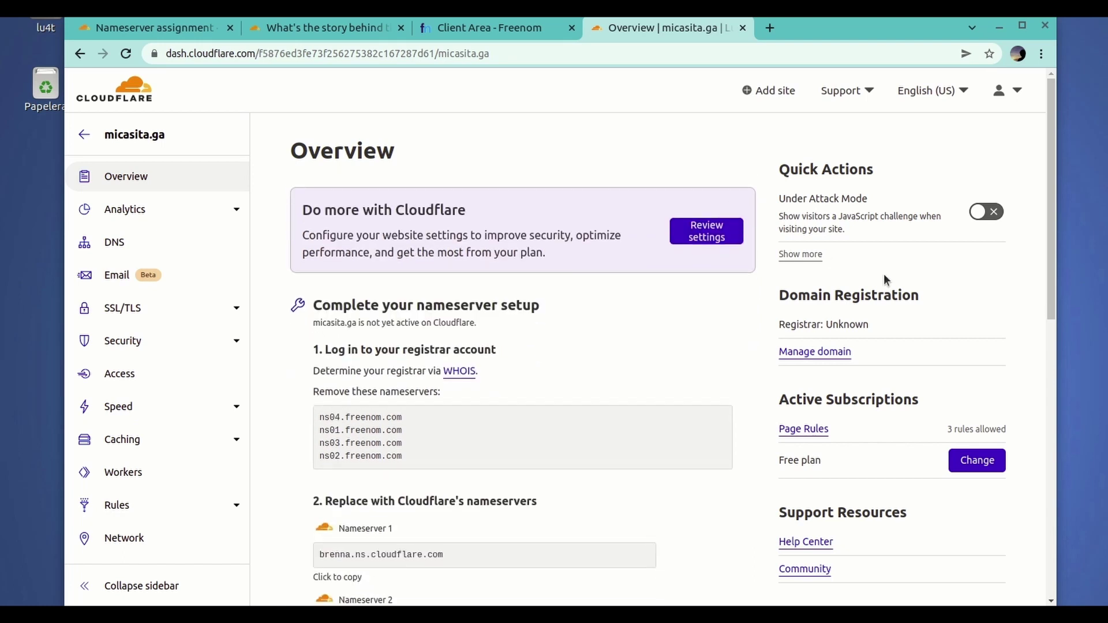
{"action": "scroll", "coordinate": [910, 342], "scroll_direction": "down", "scroll_amount": 1}
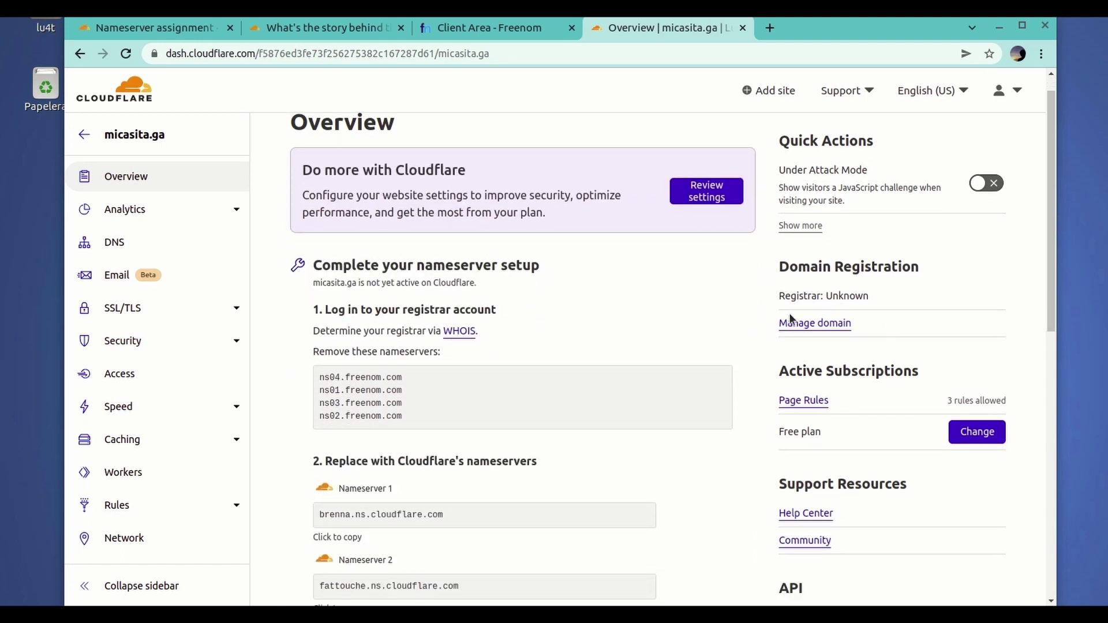
{"action": "left_click", "coordinate": [806, 323]}
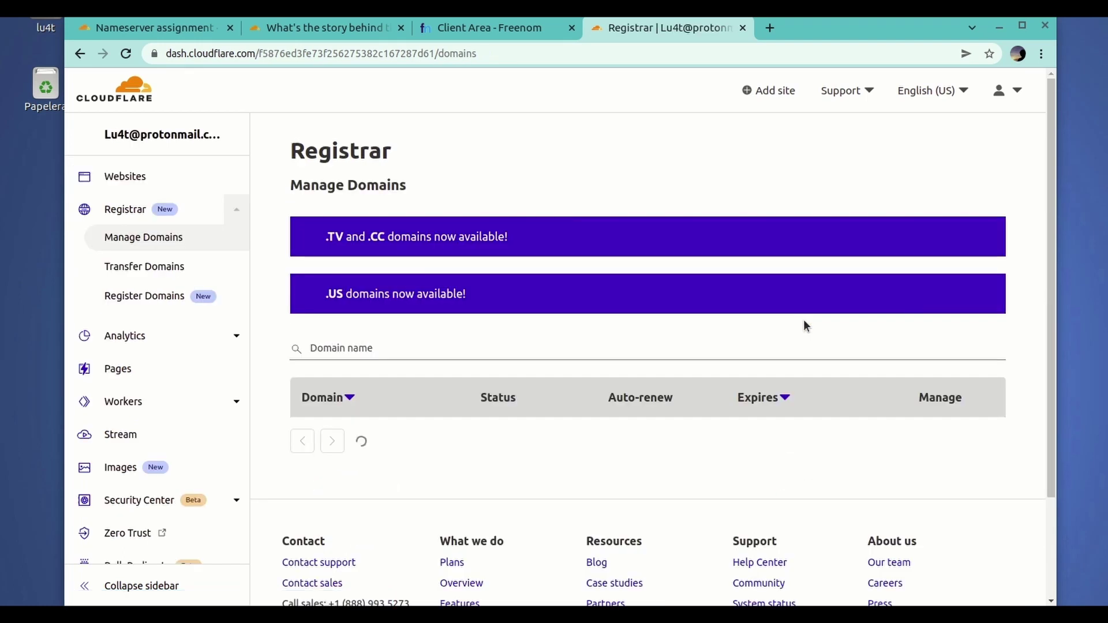
{"action": "scroll", "coordinate": [679, 355], "scroll_direction": "down", "scroll_amount": 2}
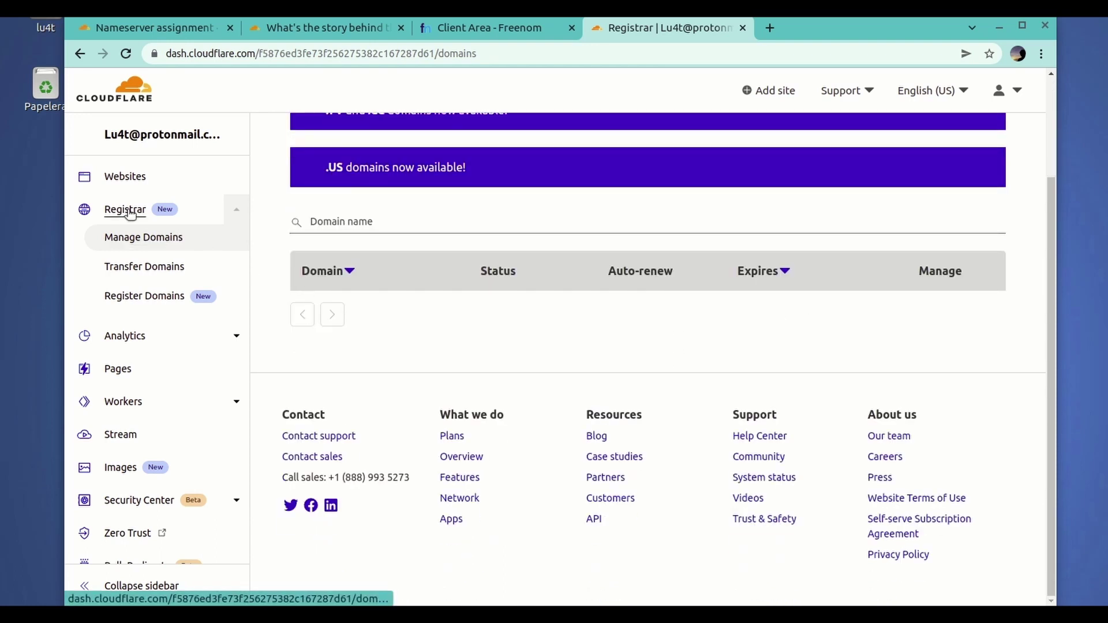
{"action": "left_click", "coordinate": [132, 178]}
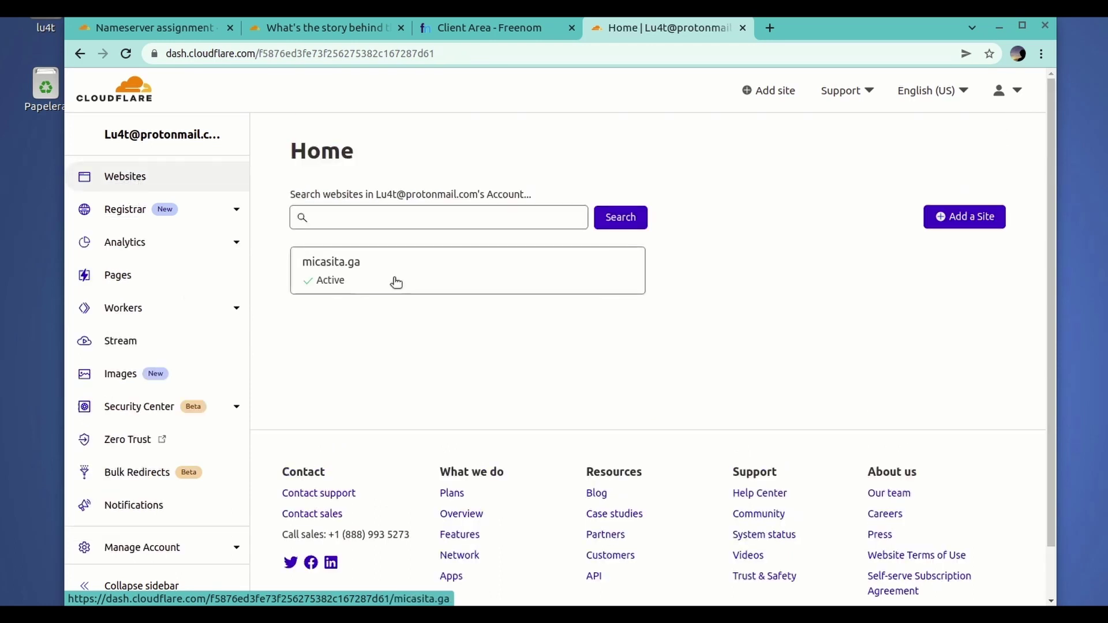
{"action": "left_click", "coordinate": [393, 281]}
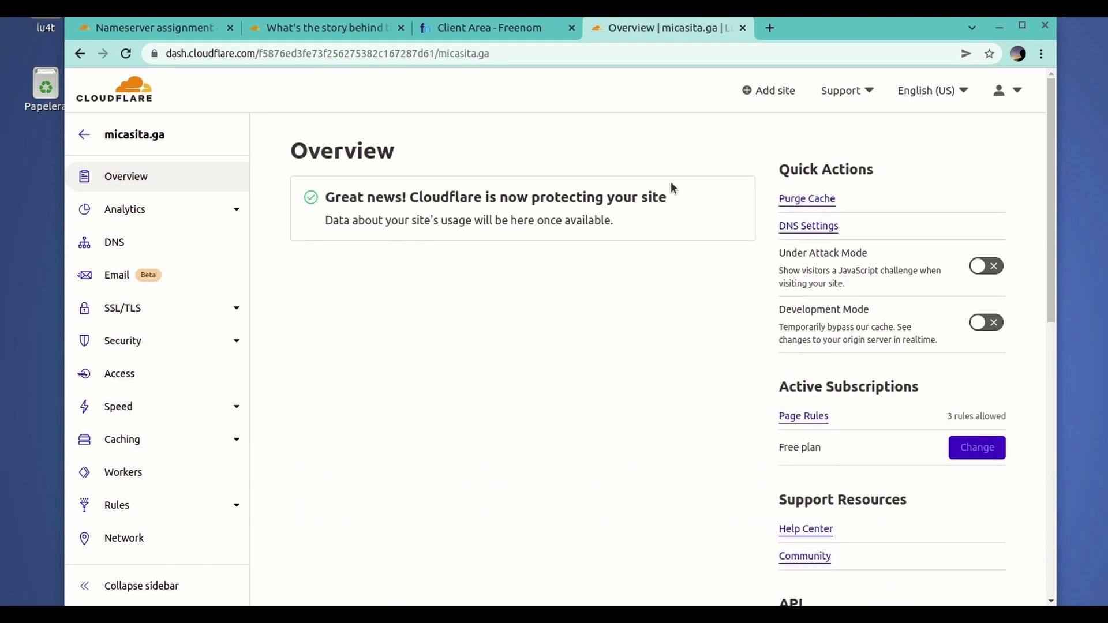
- Highlight the 'Great news' protection message, then view micasita.ga's brenna and fattouche nameservers under DNS
{"action": "left_click_drag", "start_coordinate": [670, 198], "coordinate": [360, 189]}
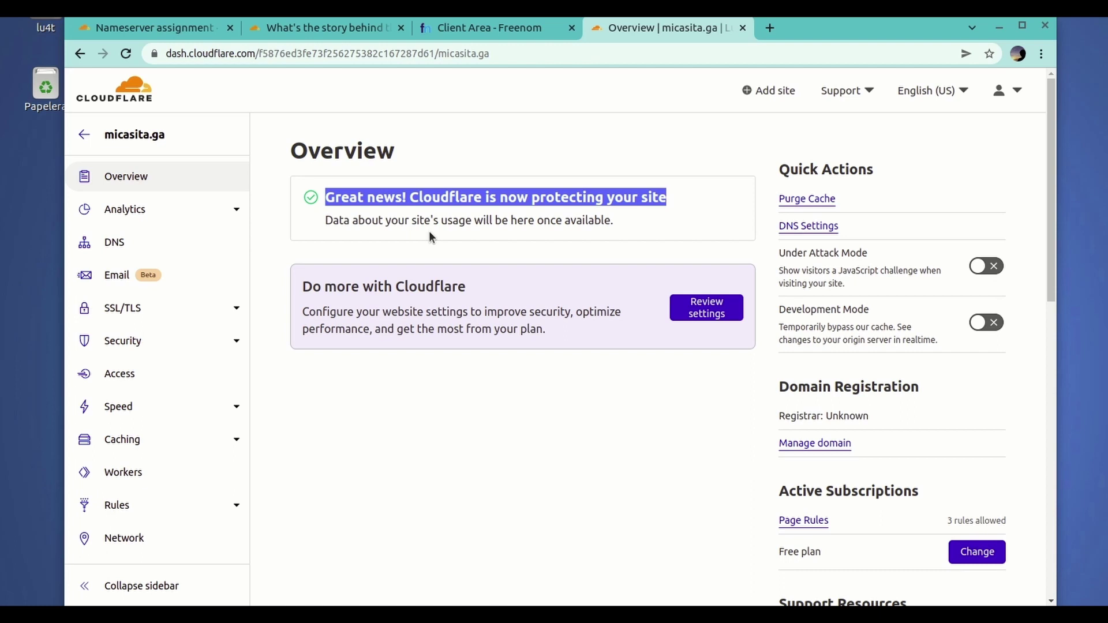
{"action": "left_click", "coordinate": [435, 374]}
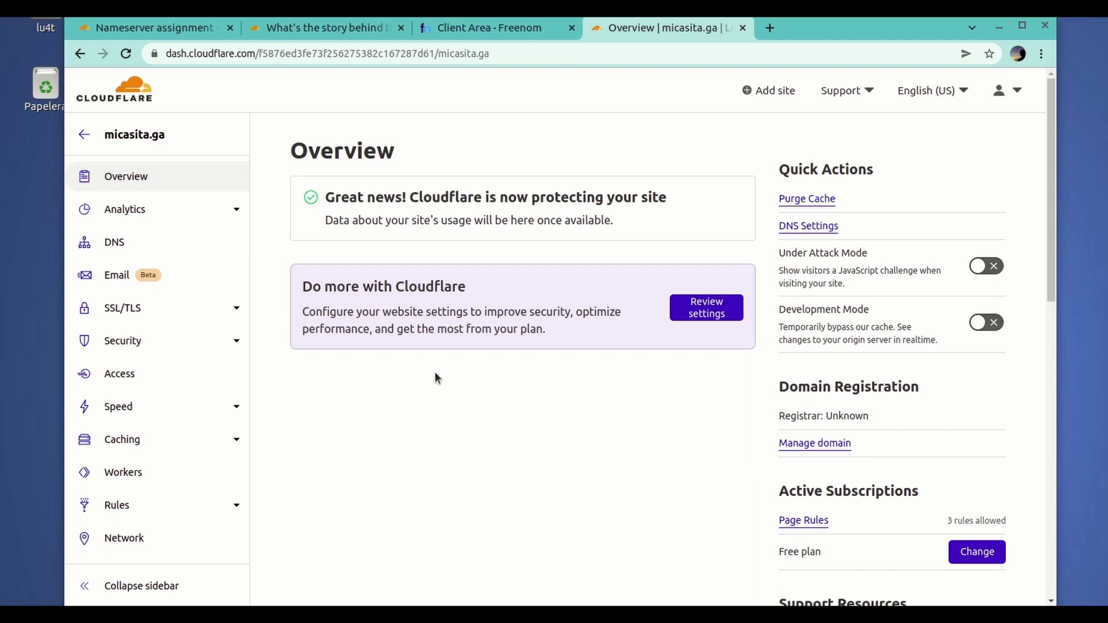
{"action": "left_click", "coordinate": [110, 248]}
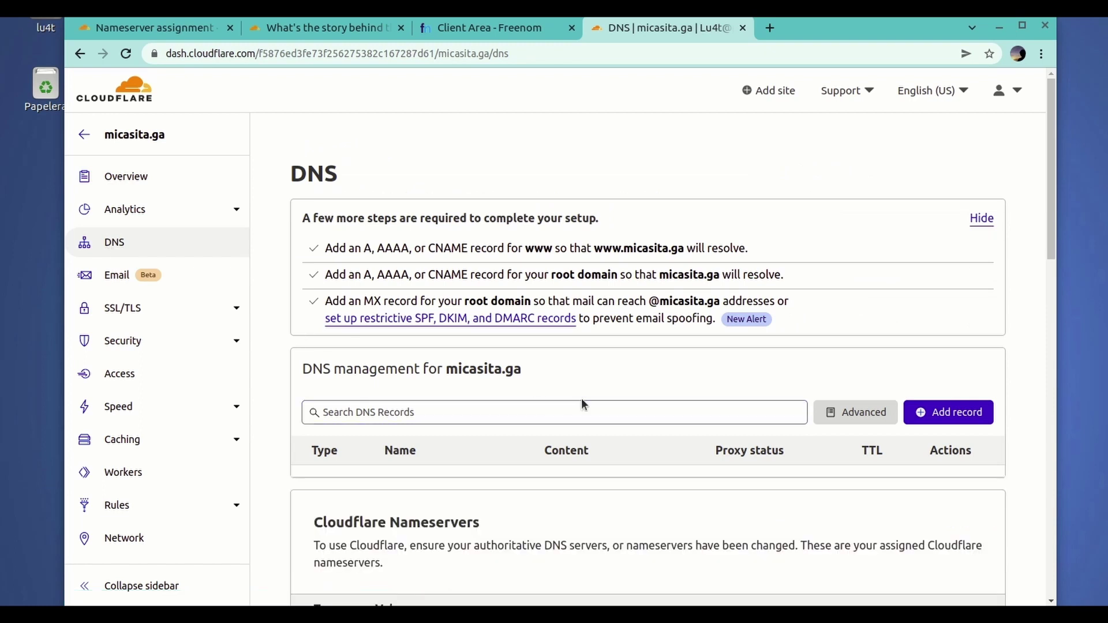
{"action": "scroll", "coordinate": [606, 387], "scroll_direction": "down", "scroll_amount": 3}
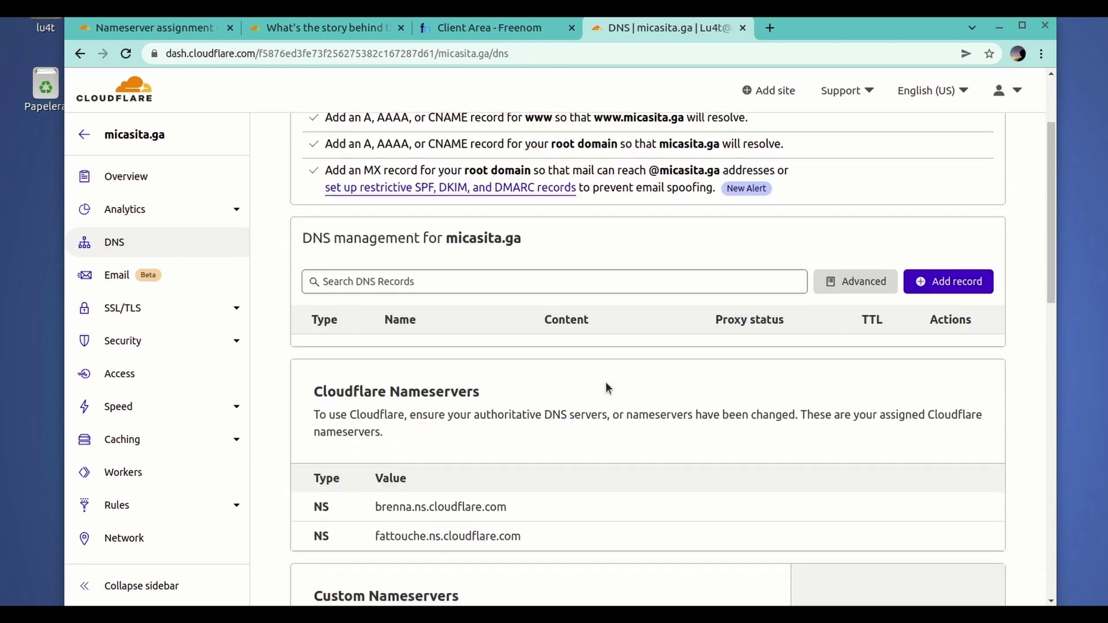